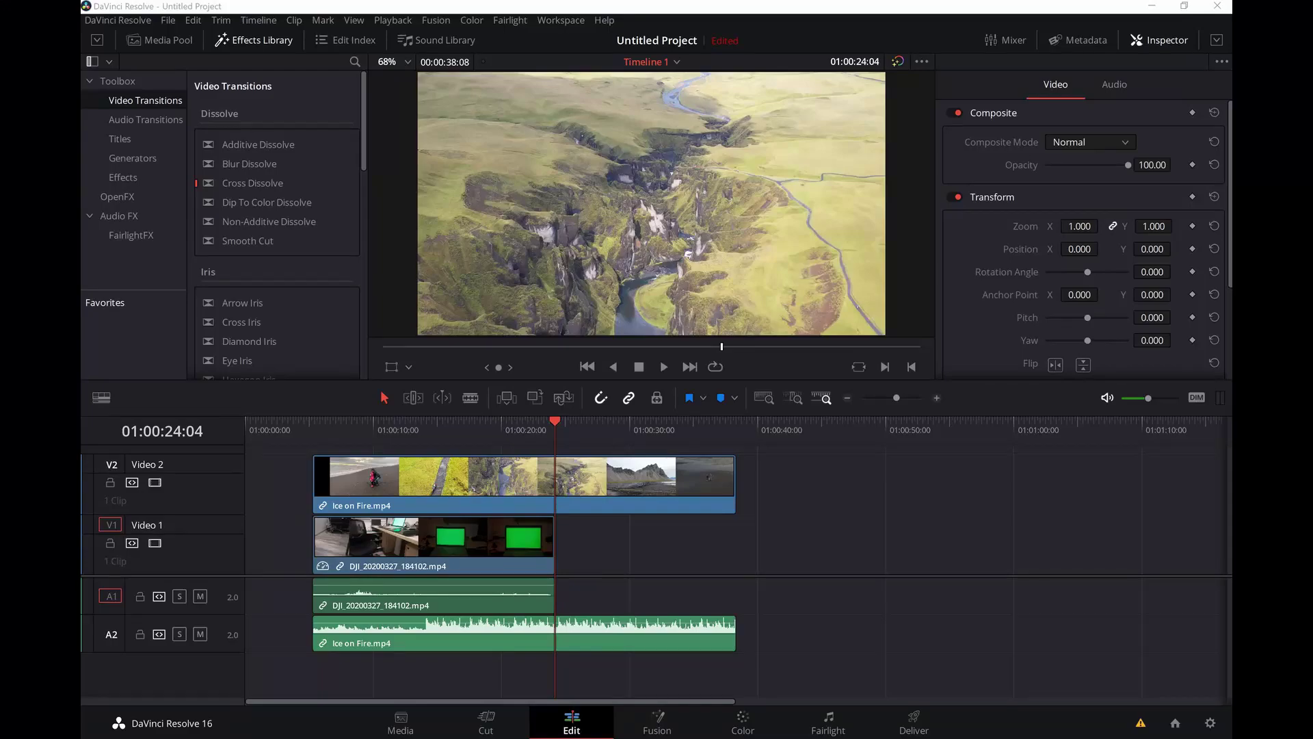
Split the Ice on Fire.mp4 clip on Video 2 at 01:00:24:04, where the DJI_20200327_184102.mp4 clip ends.
left_click(420, 543)
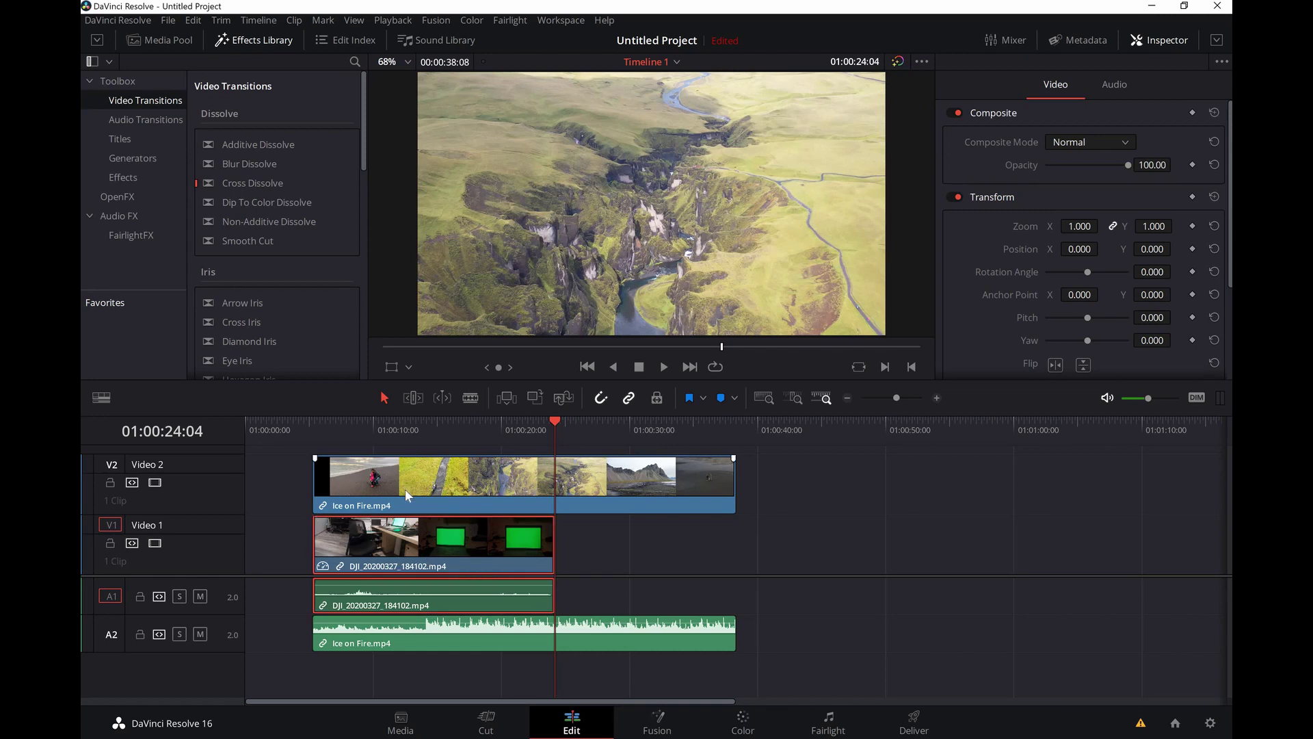
left_click(551, 489)
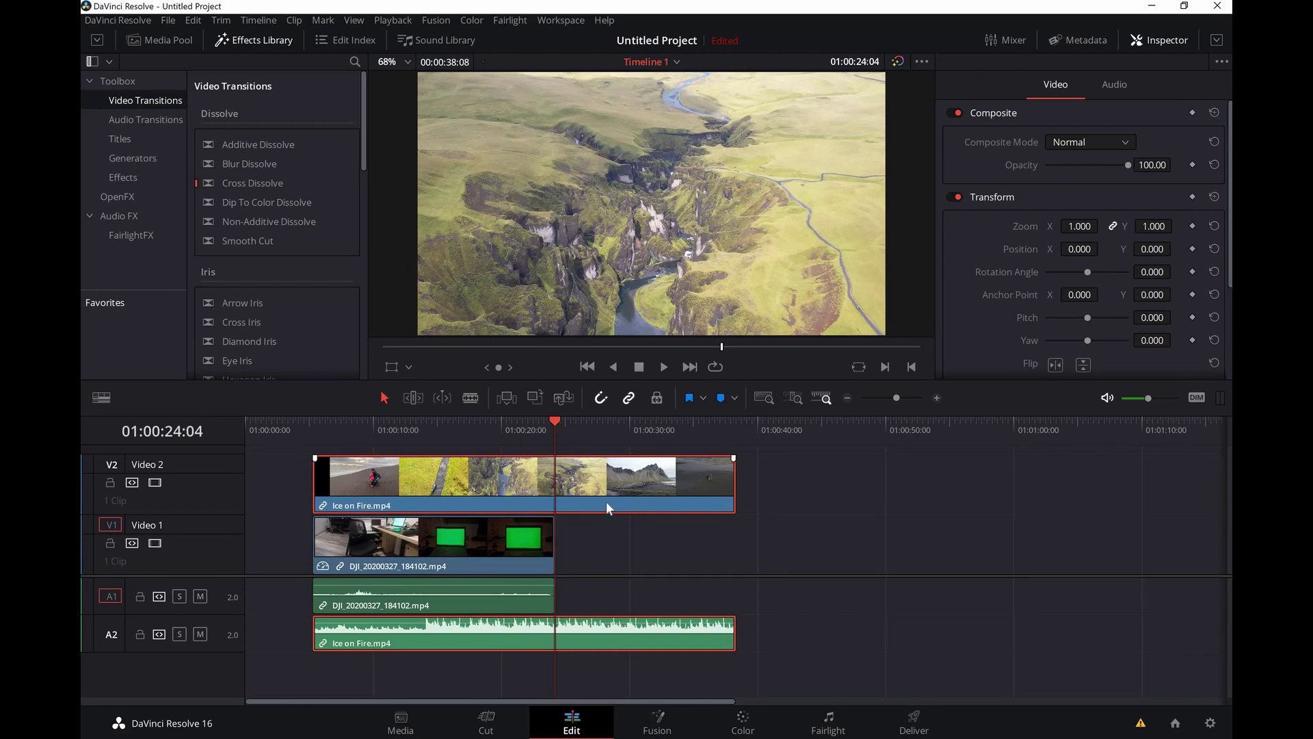
left_click(470, 397)
left_click(555, 492)
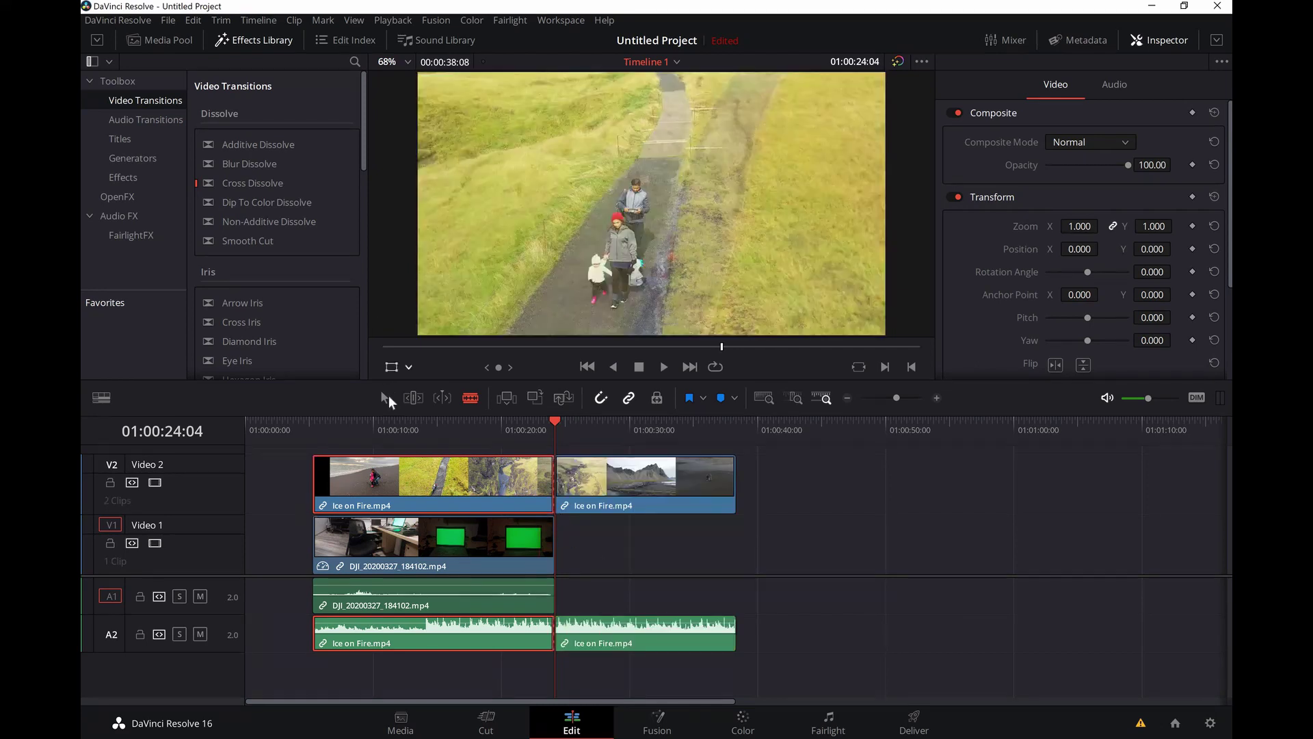
left_click(387, 397)
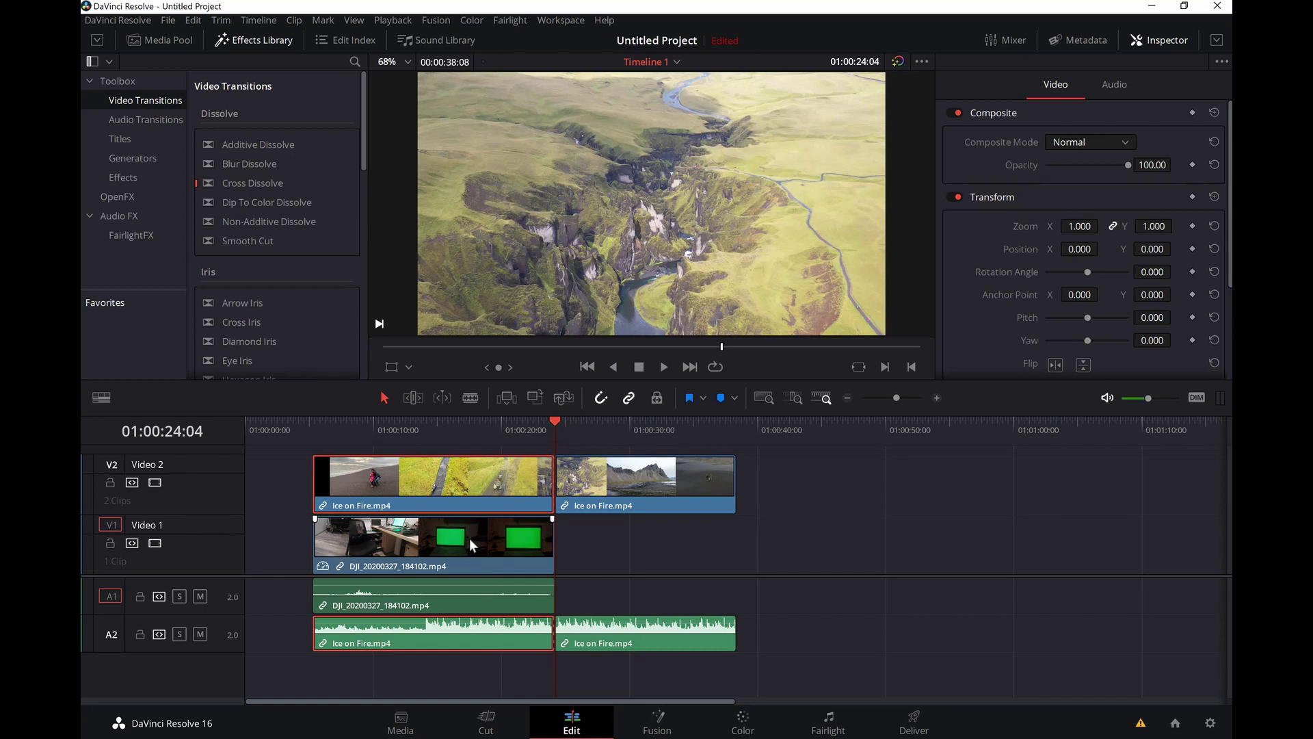
Combine the first Ice on Fire.mp4 segment and the DJI_20200327_184102.mp4 clip into a new Fusion clip.
key("ctrl+a")
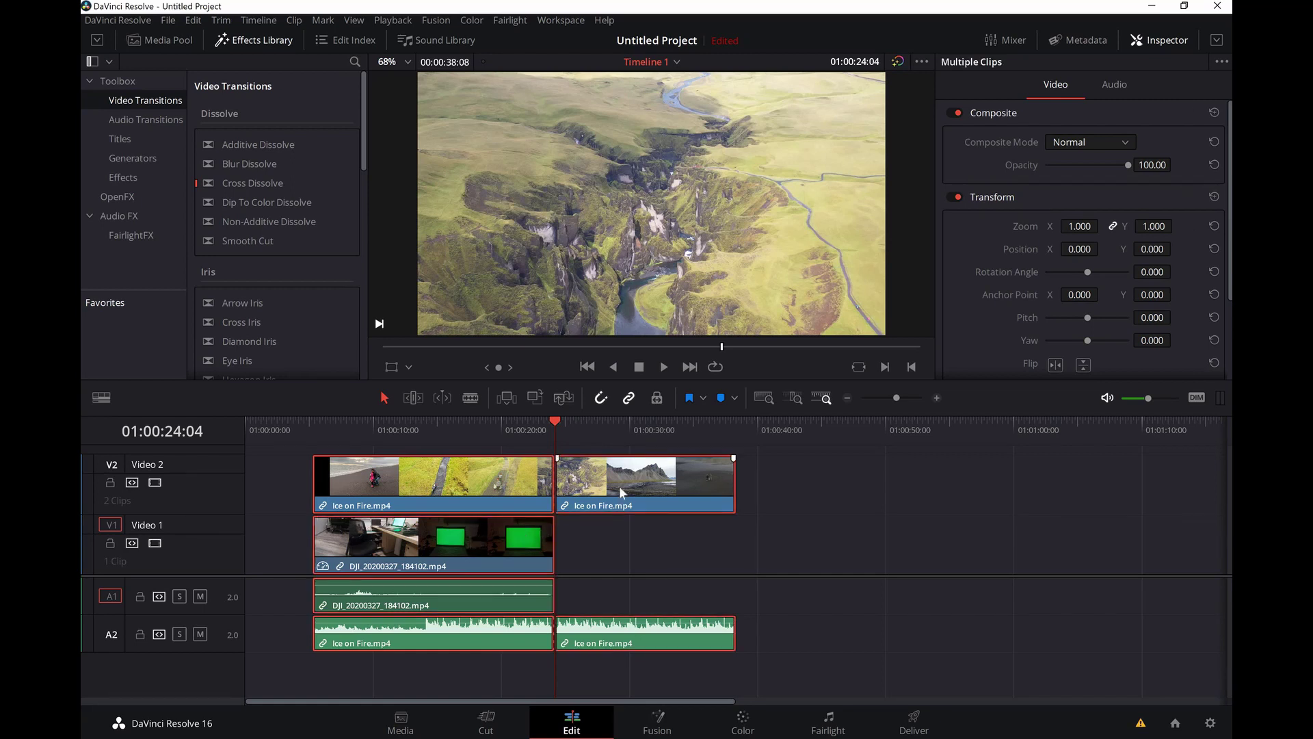
left_click(535, 542)
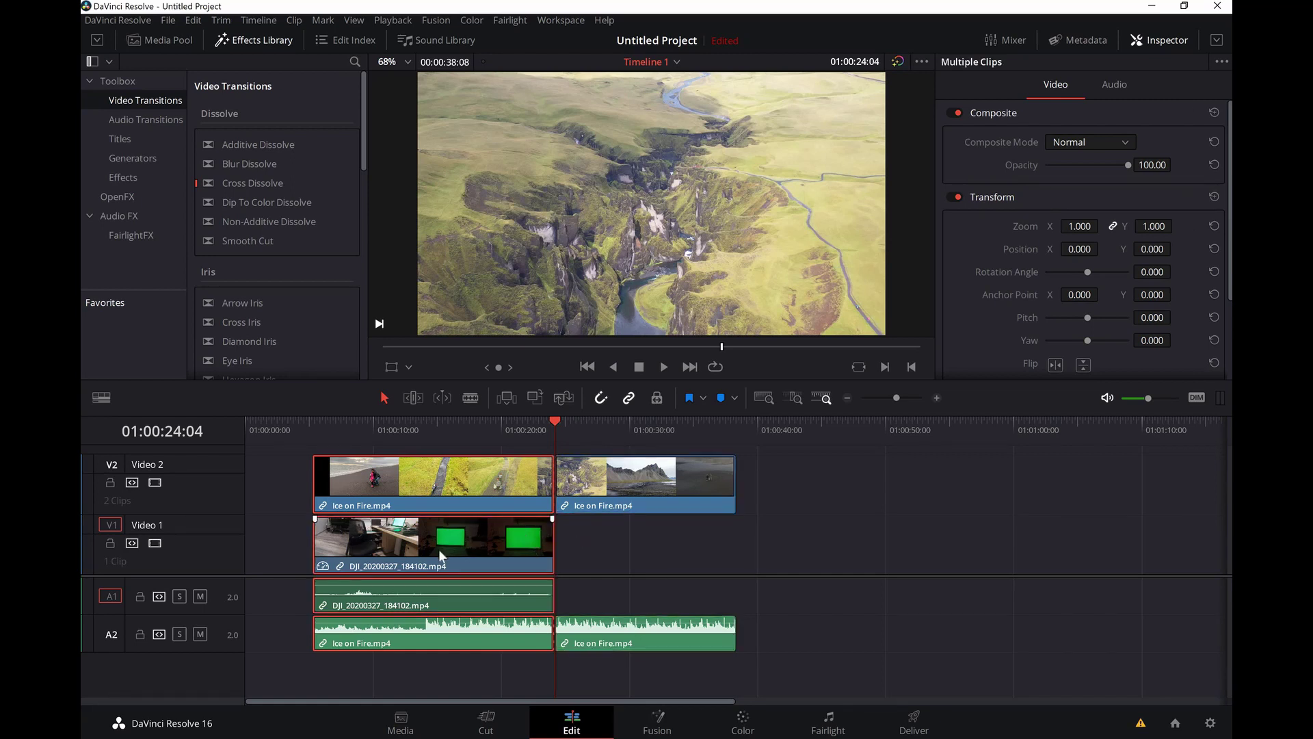
right_click(438, 548)
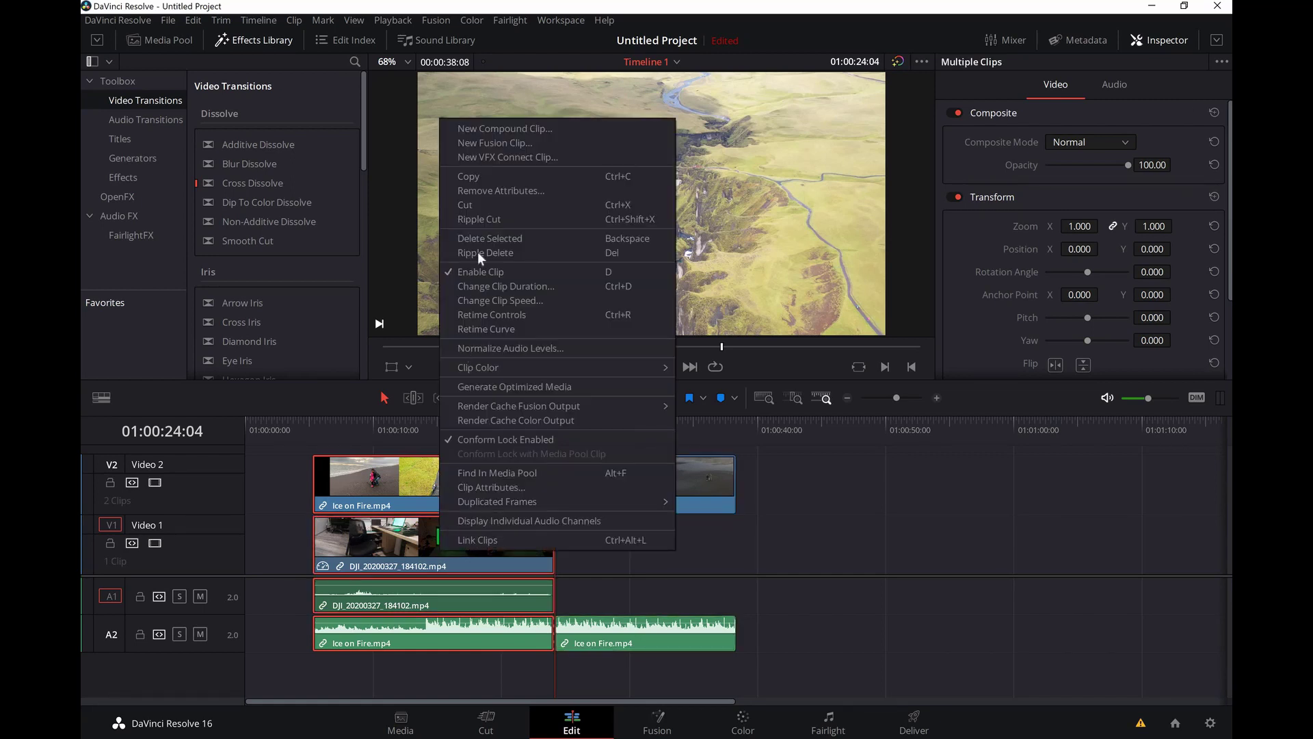
left_click(511, 141)
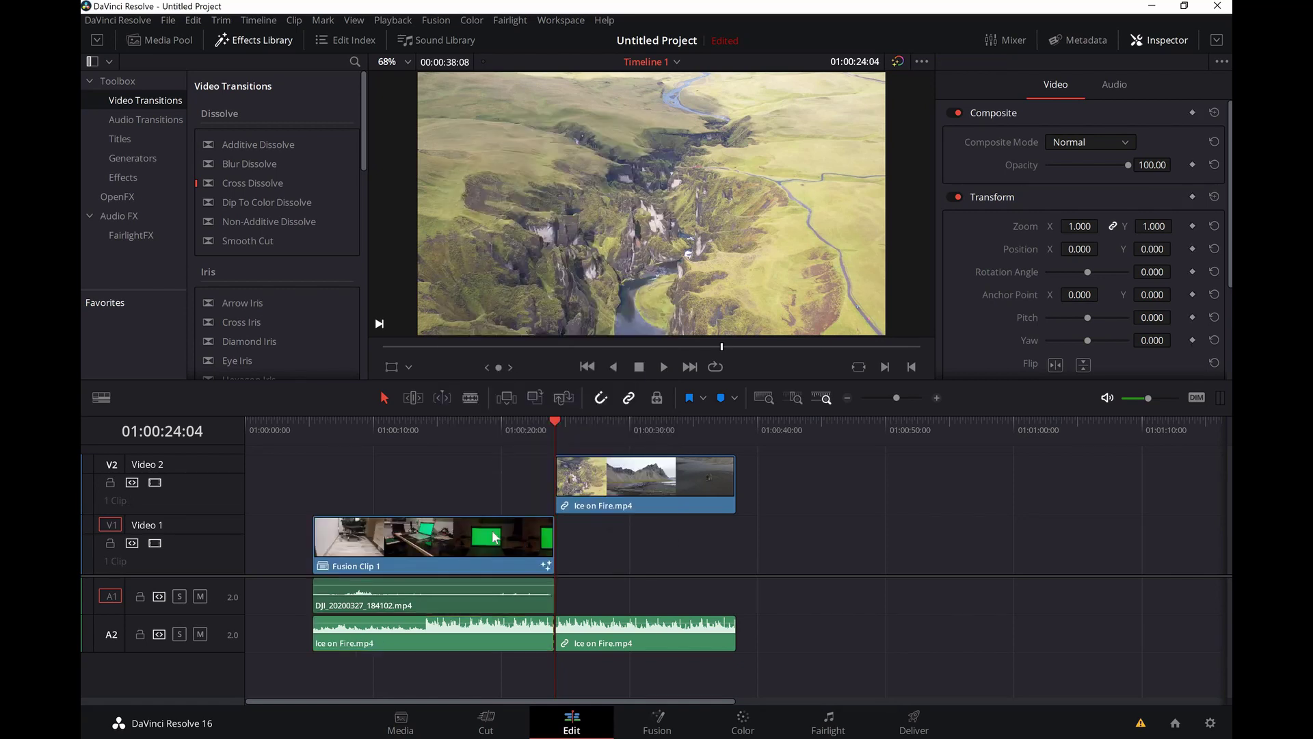
Move the playhead to 01:00:17:11 and open the new Fusion clip in the Fusion page.
left_click(465, 494)
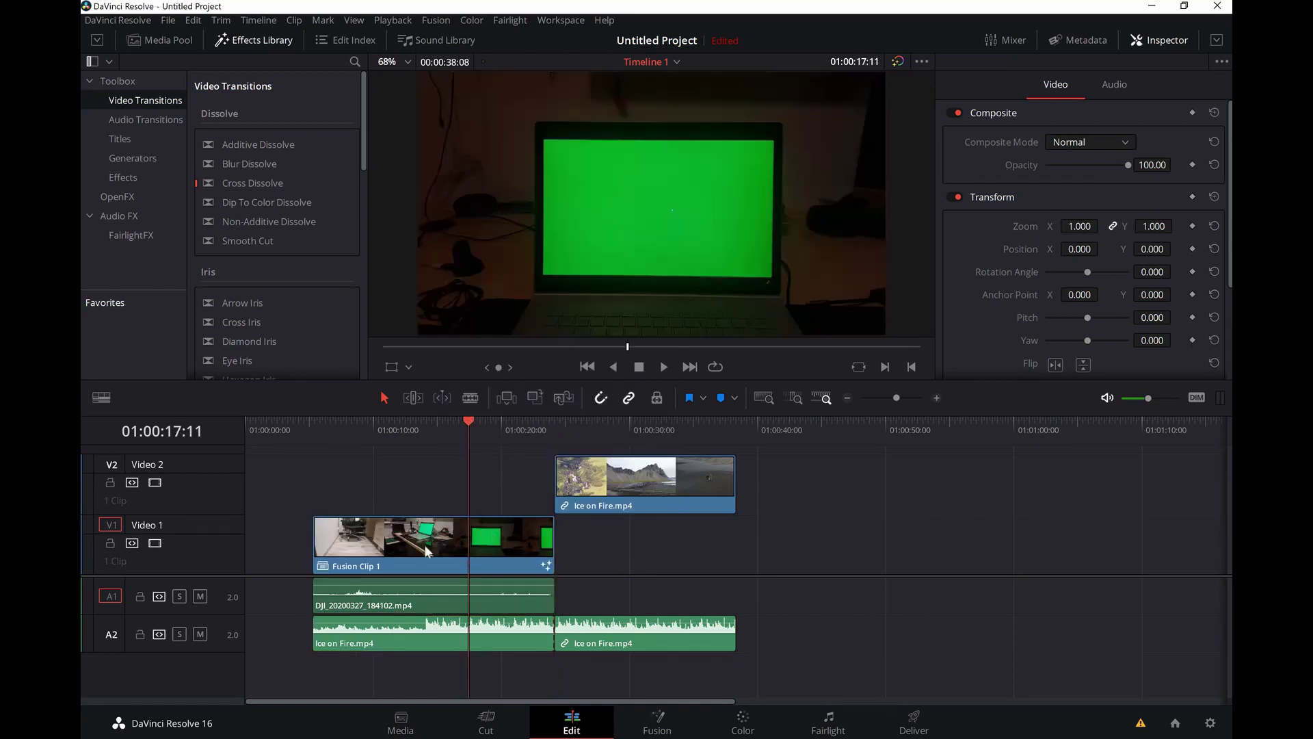
left_click(383, 550)
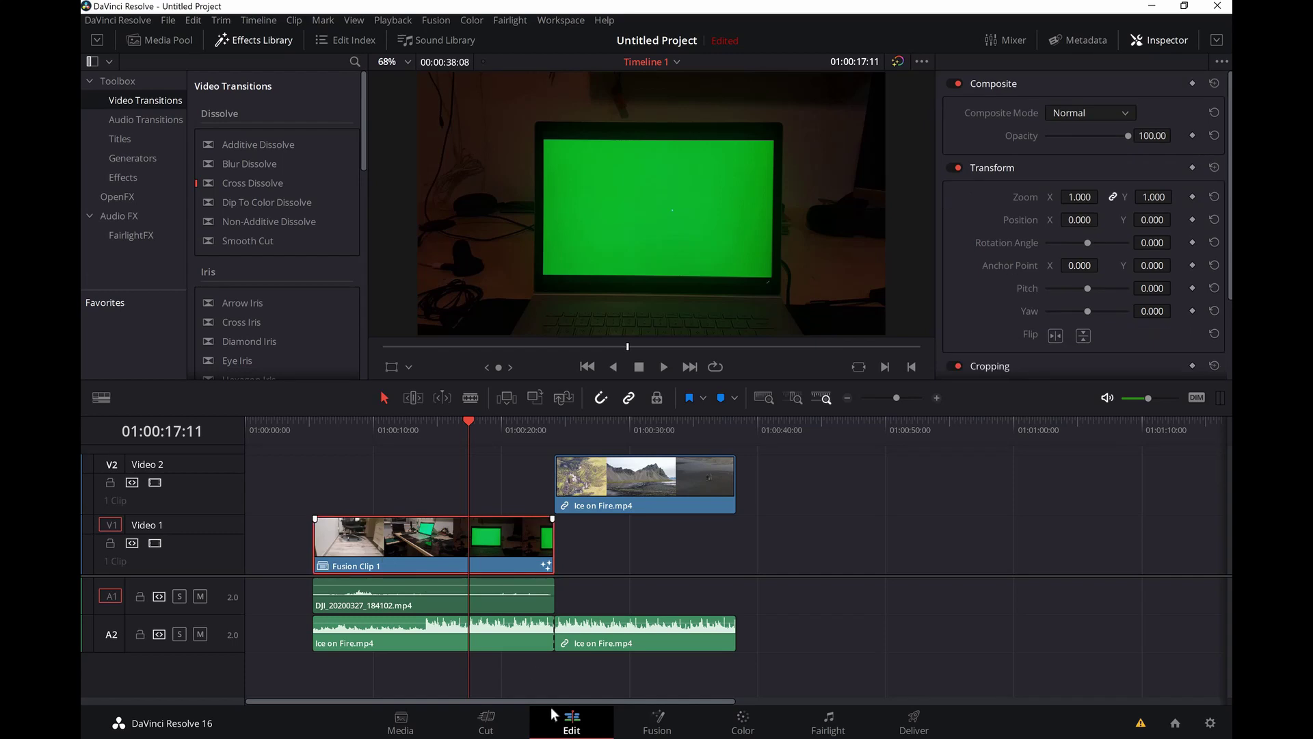
left_click(658, 724)
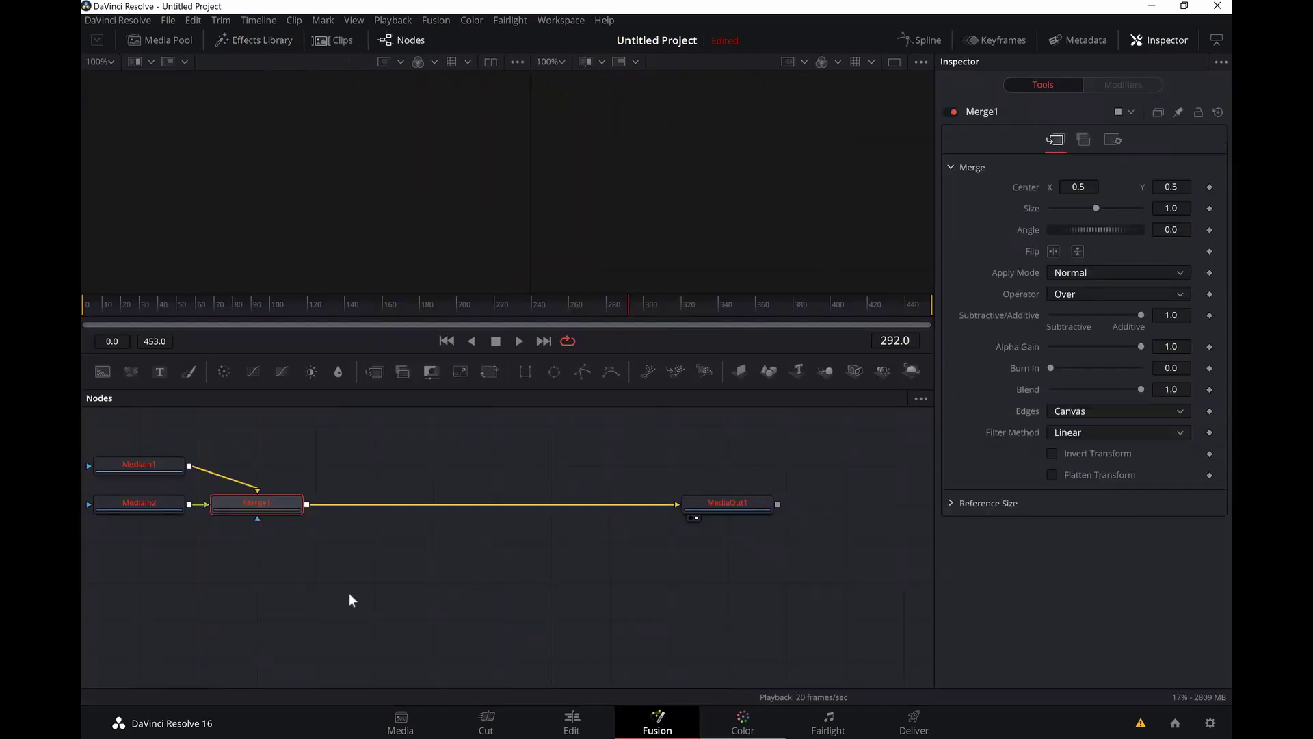
Spread out the node graph by moving Merge1 away from the inputs and widening the gap between MediaIn1 and MediaIn2.
left_click_drag(280, 504, 344, 503)
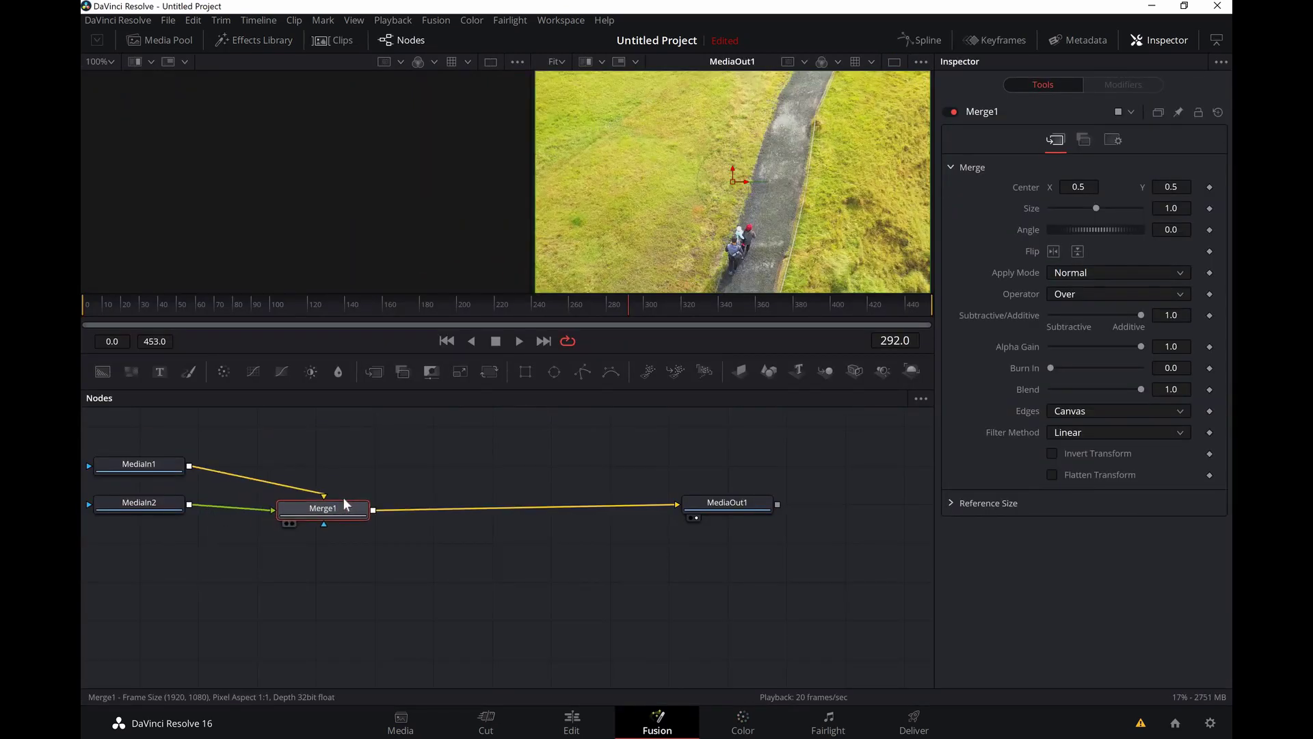
left_click_drag(150, 504, 149, 536)
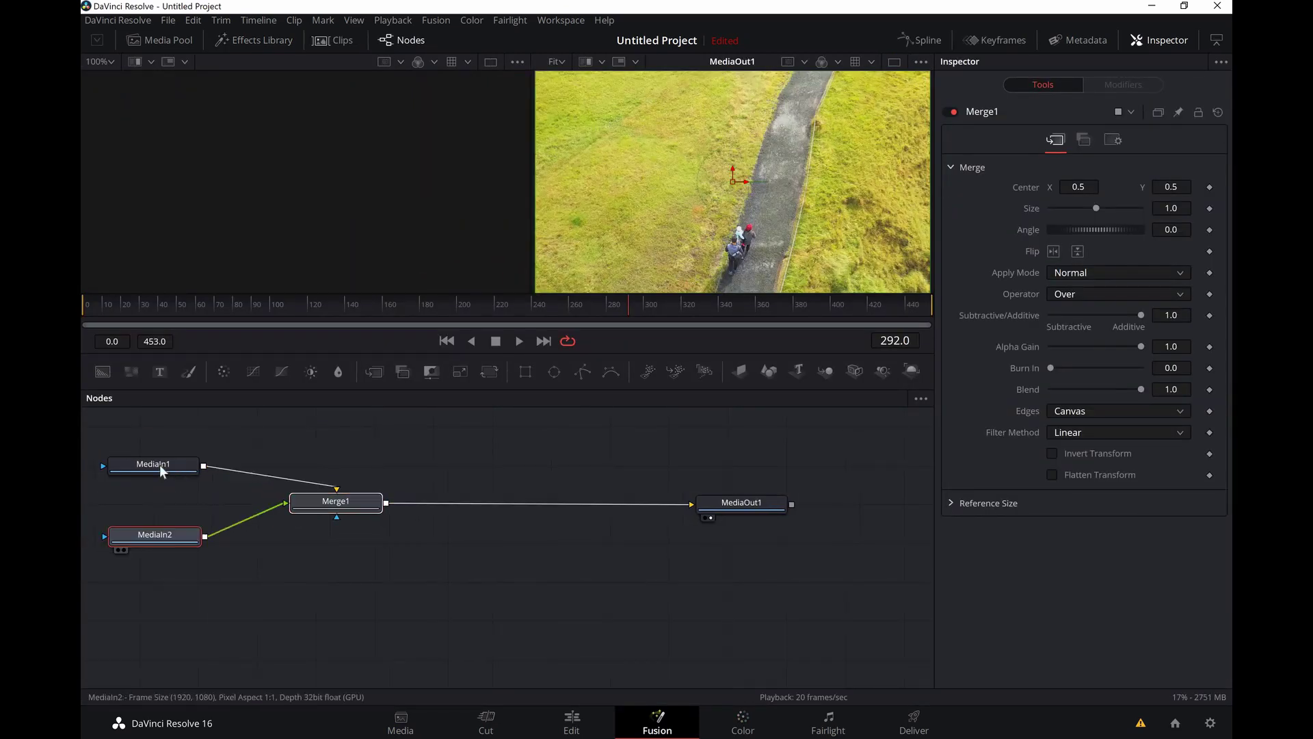
left_click_drag(159, 466, 163, 444)
left_click(130, 445)
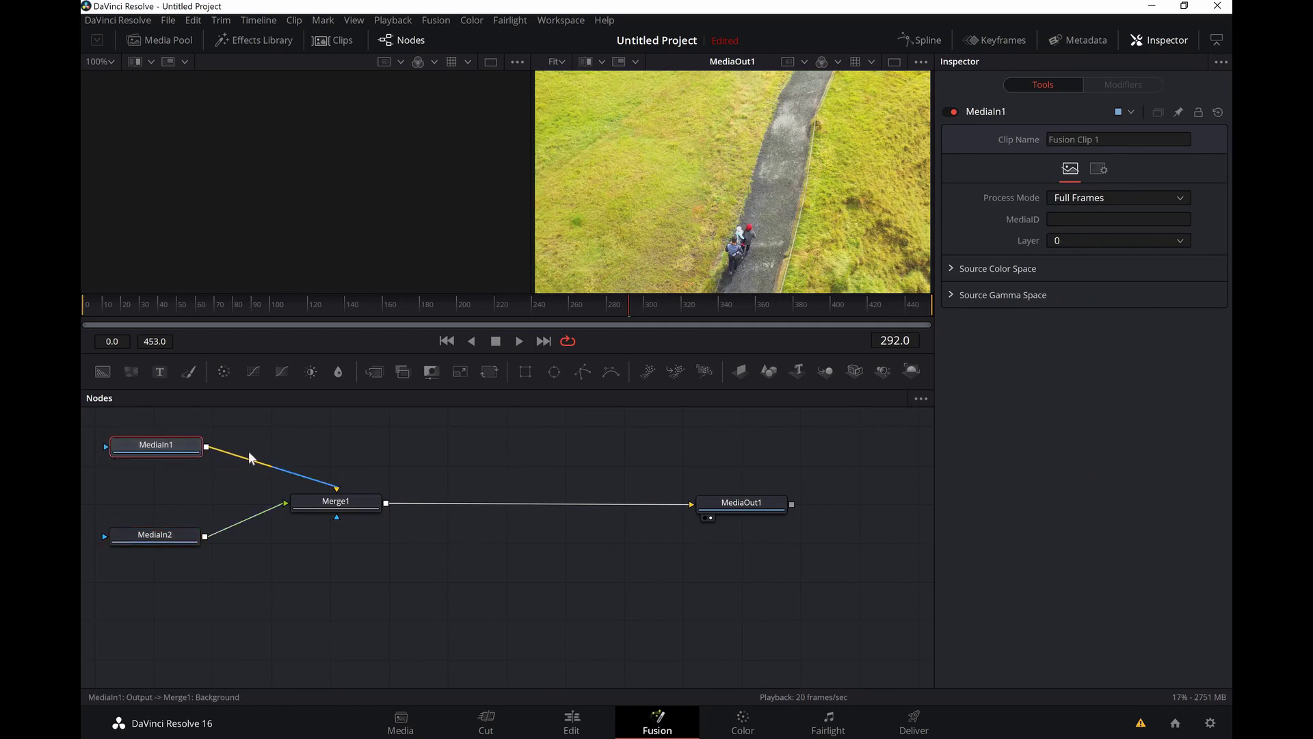
scroll(128, 479, "up", 2)
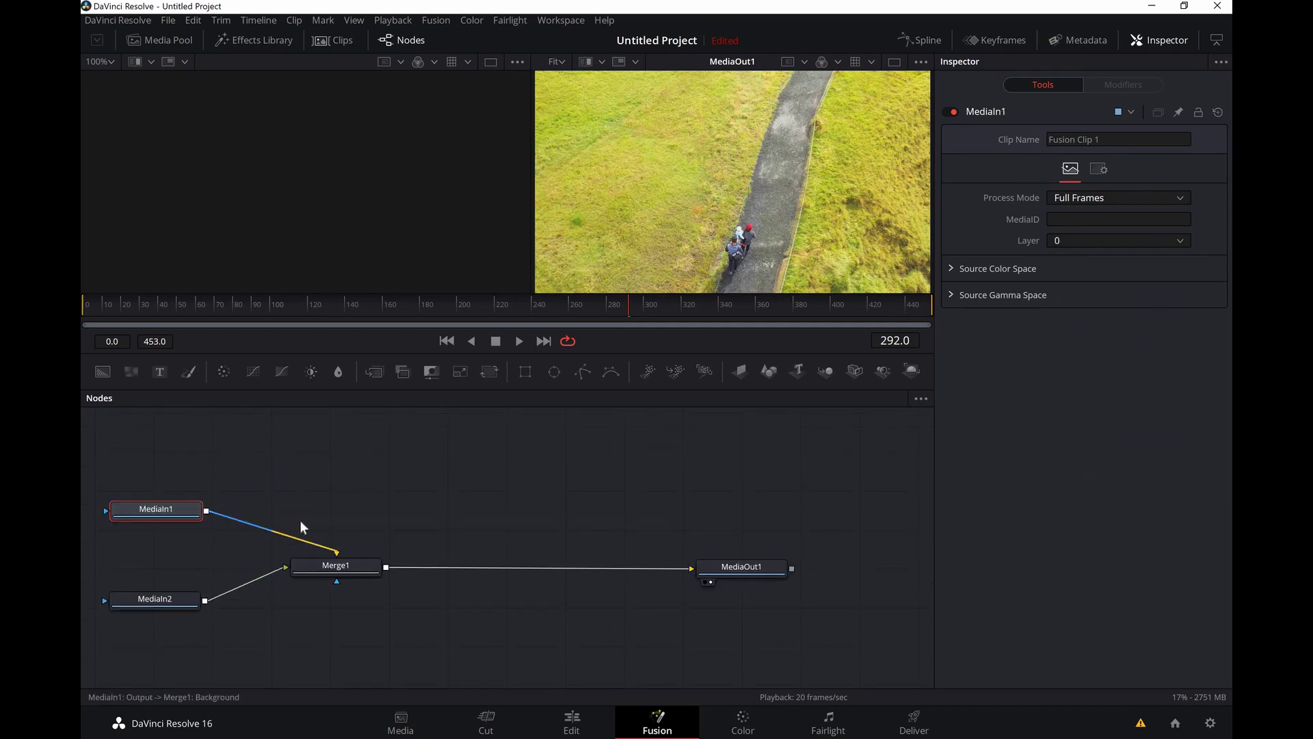
Show MediaIn2 in the first viewer and MediaIn1 in the second, and go to the last frame, 453.
left_click_drag(170, 597, 287, 190)
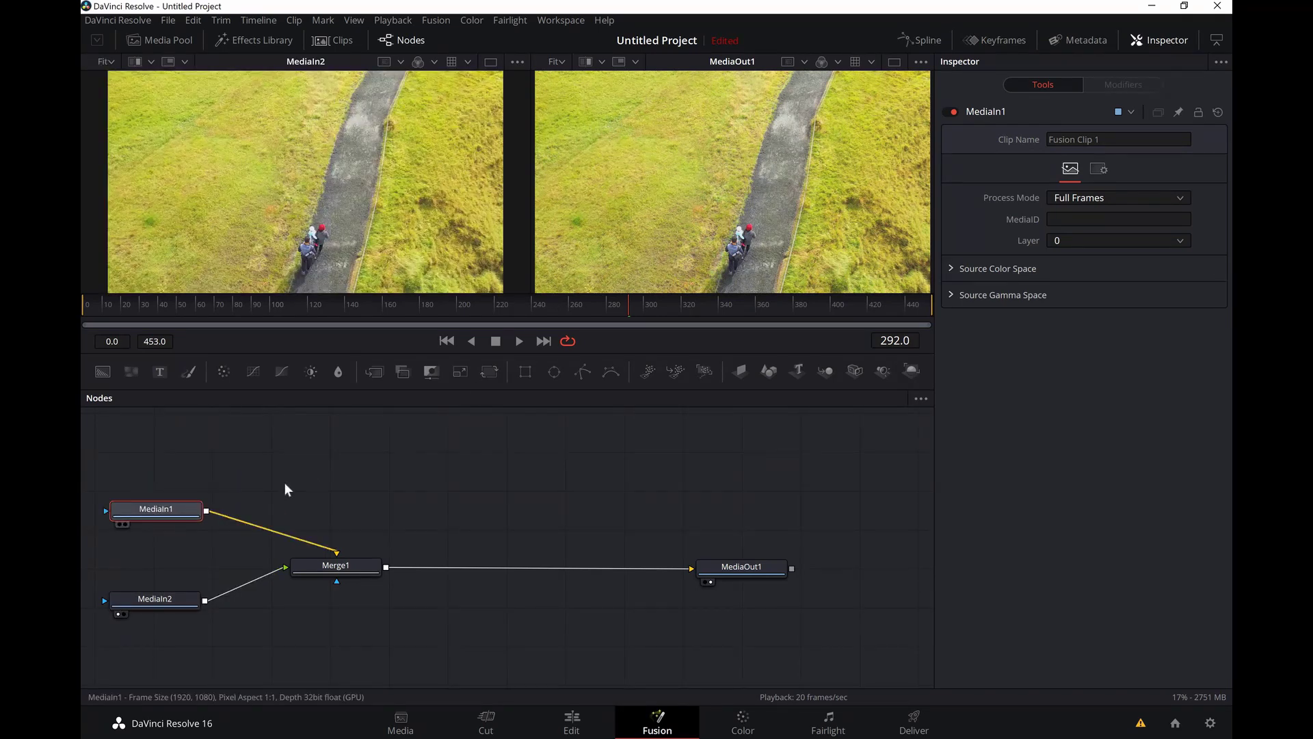
key("2")
left_click_drag(897, 305, 1012, 308)
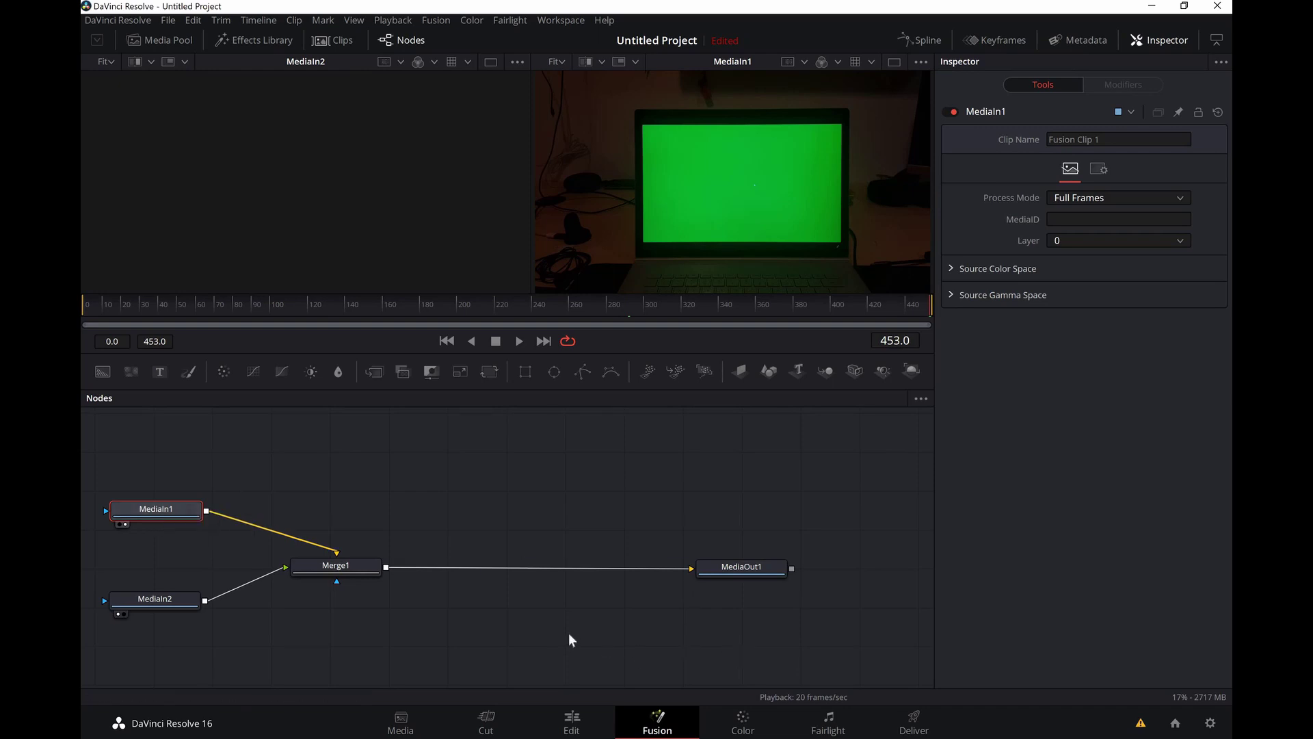
Add a Planar Tracker node between MediaIn1 and Merge1, and shift MediaIn1 slightly upward in the graph.
key("shift+space")
type("delta")
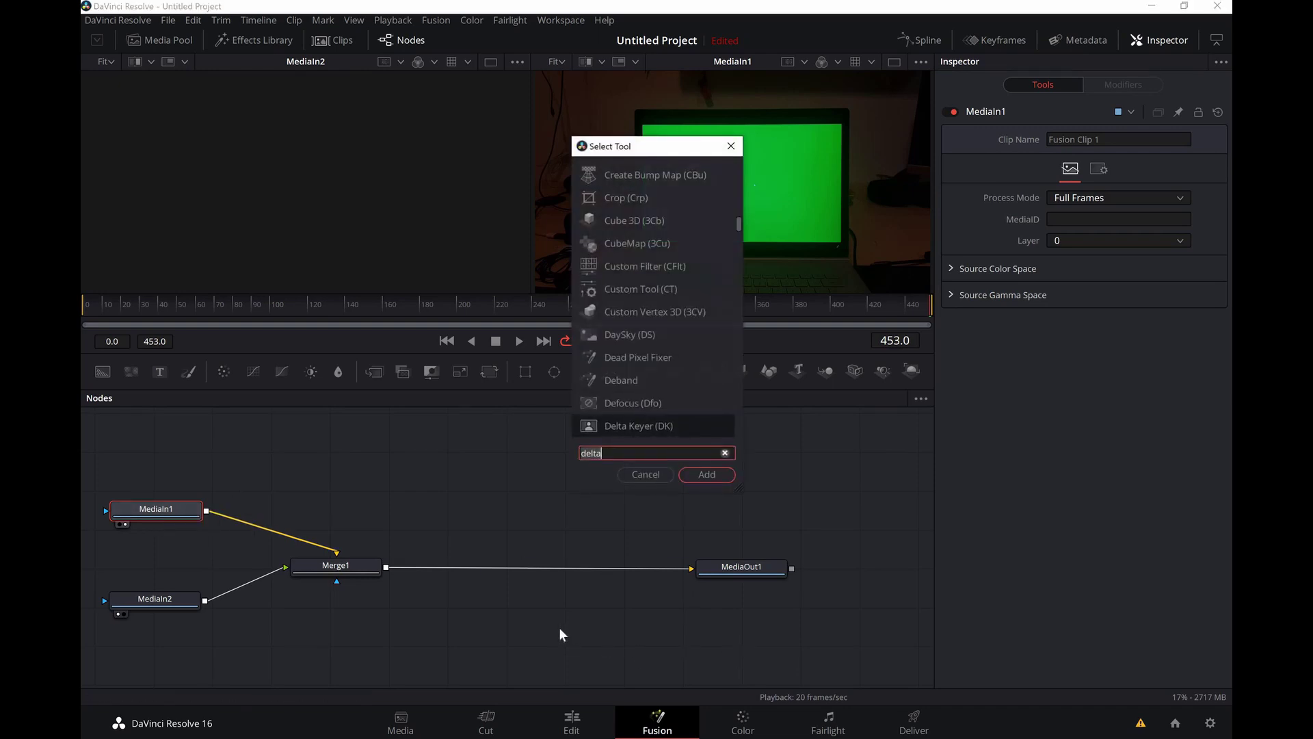
key("BackSpace")
key("BackSpace")
key("BackSpace")
key("BackSpace")
key("BackSpace")
type("plan")
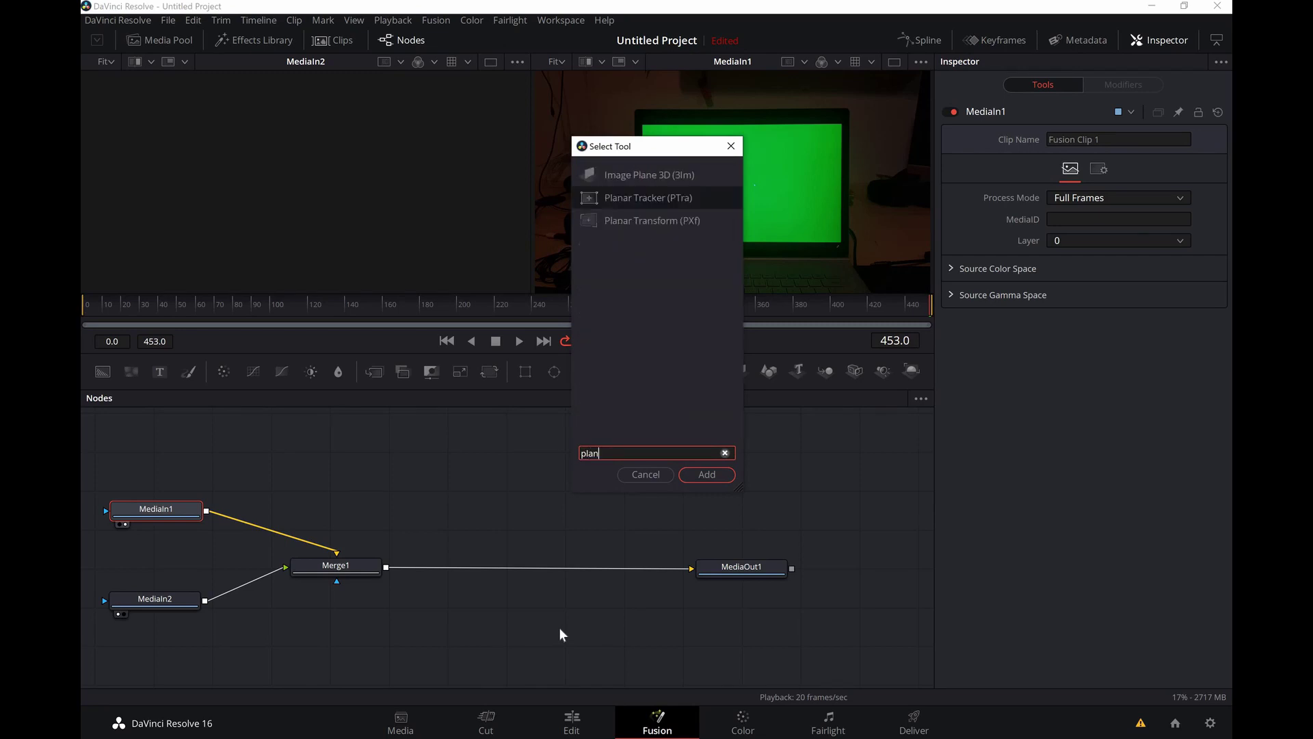
key("Return")
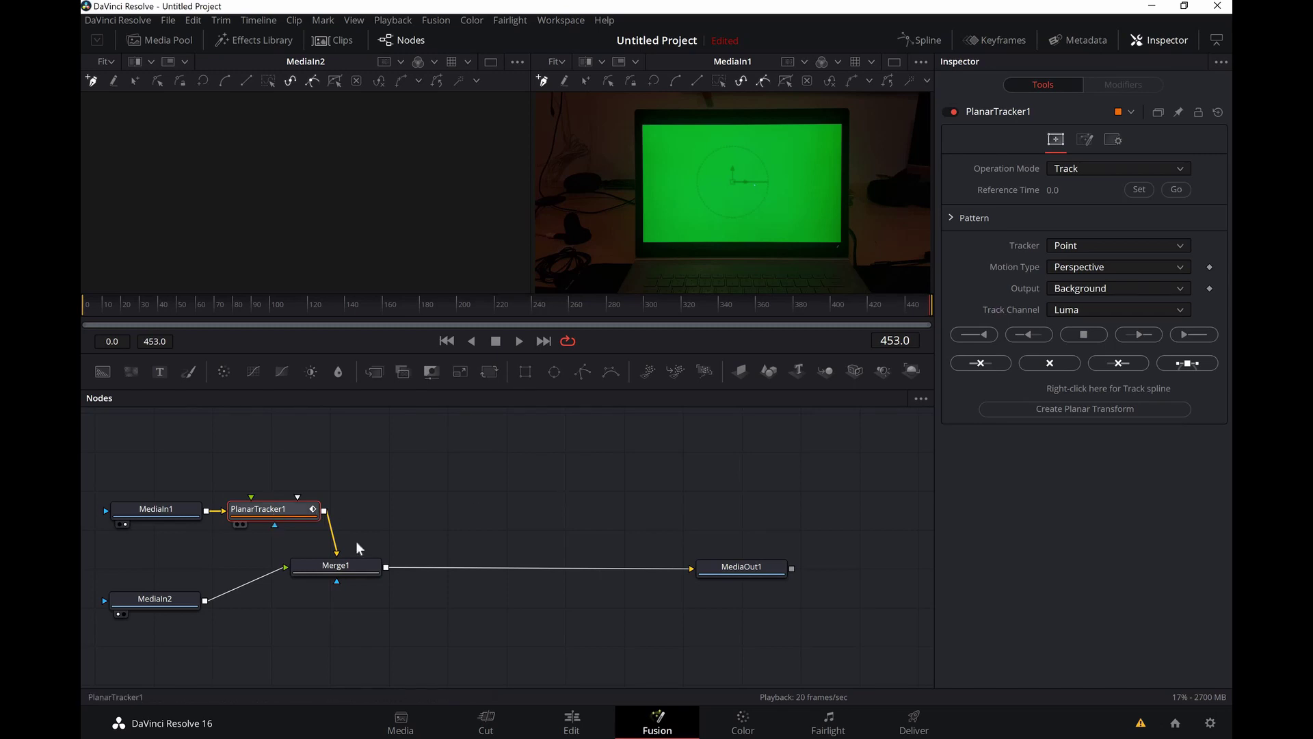
left_click_drag(145, 497, 145, 484)
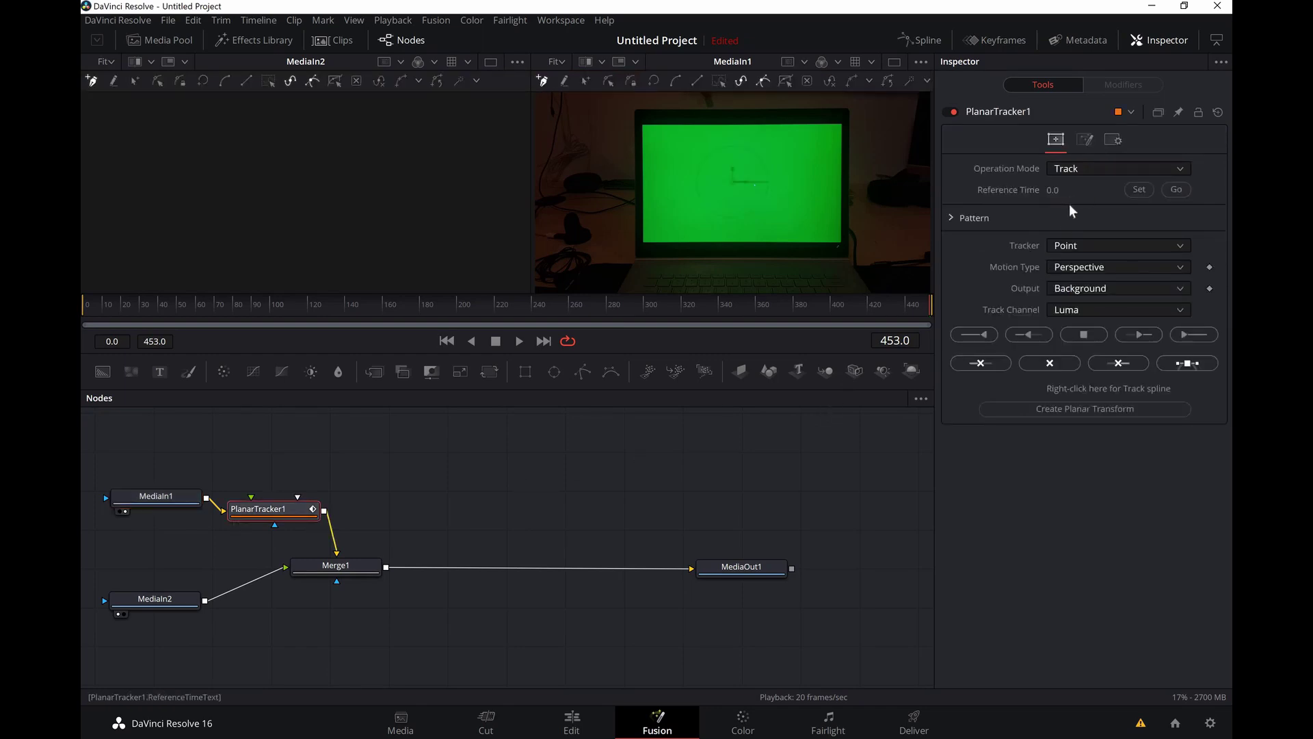
Configure the planar tracker with Hybrid Point/Area tracking, Affine (TRS + shear) motion type and the Green track channel.
left_click(1082, 268)
left_click(1082, 267)
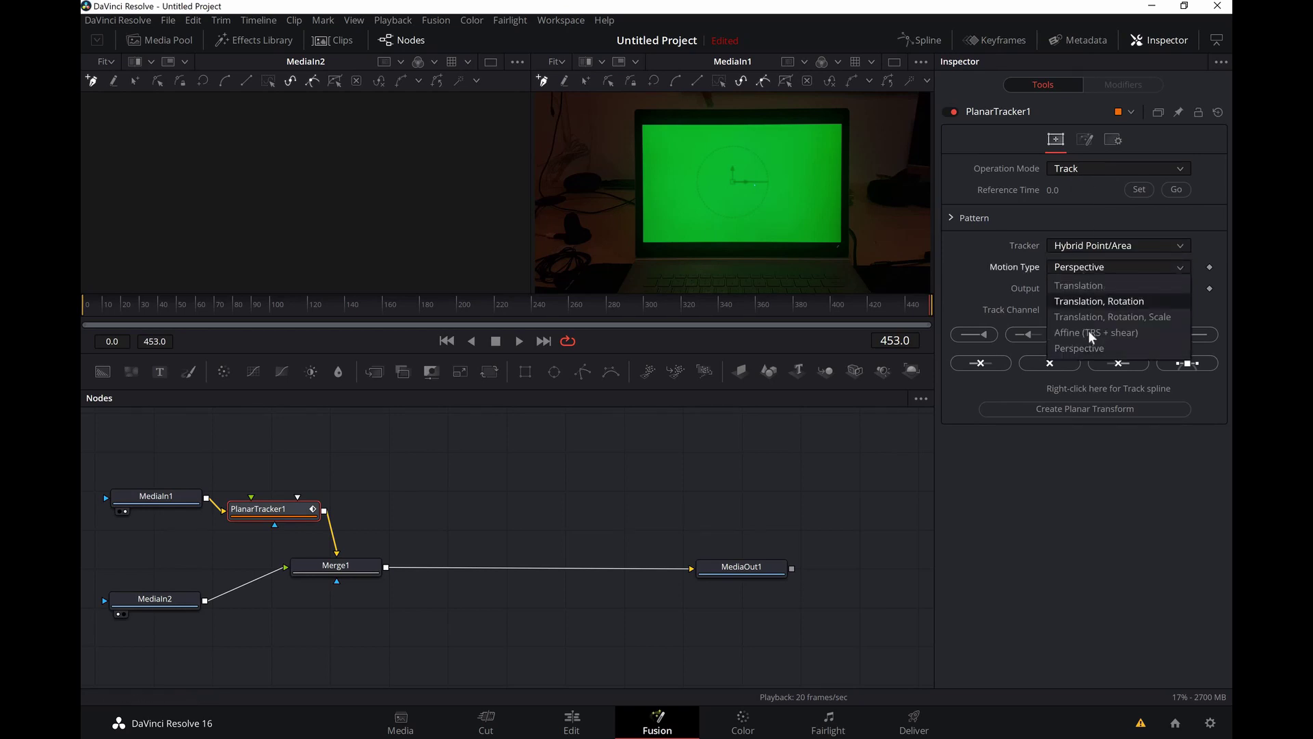
left_click(1091, 333)
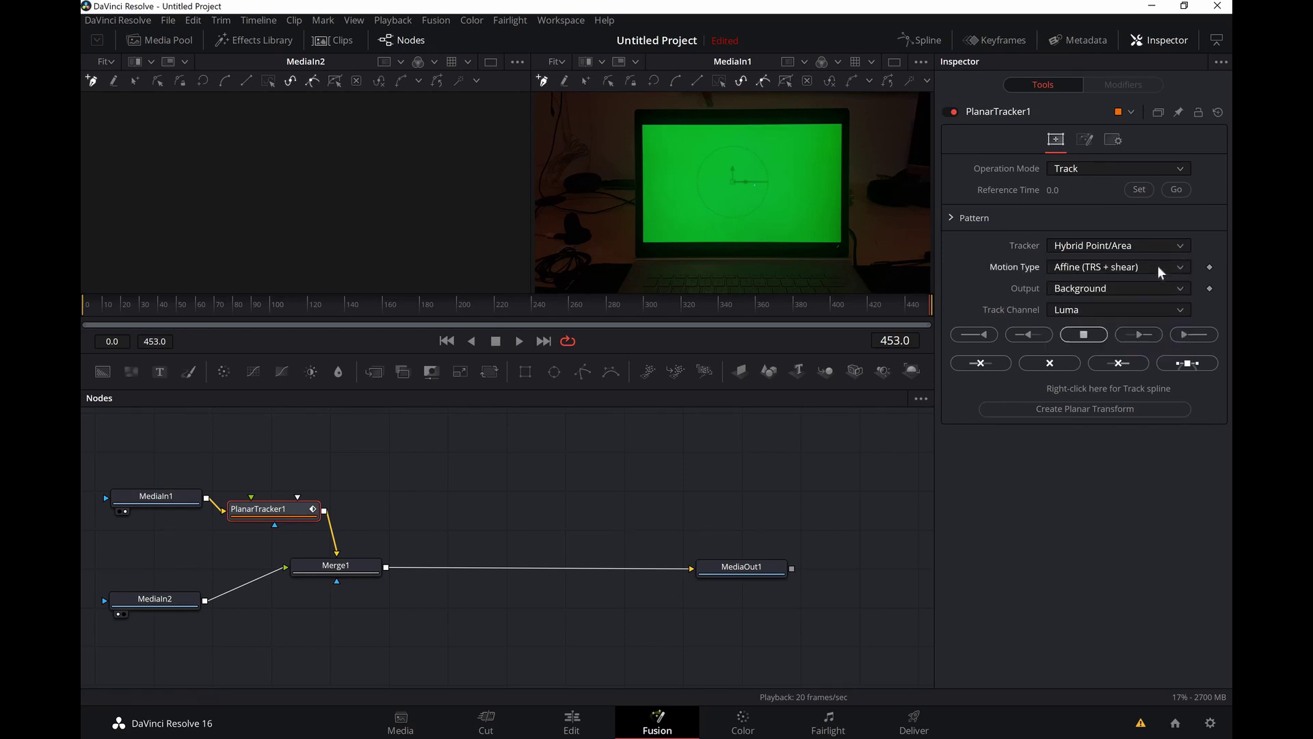
left_click(1107, 309)
left_click(1074, 346)
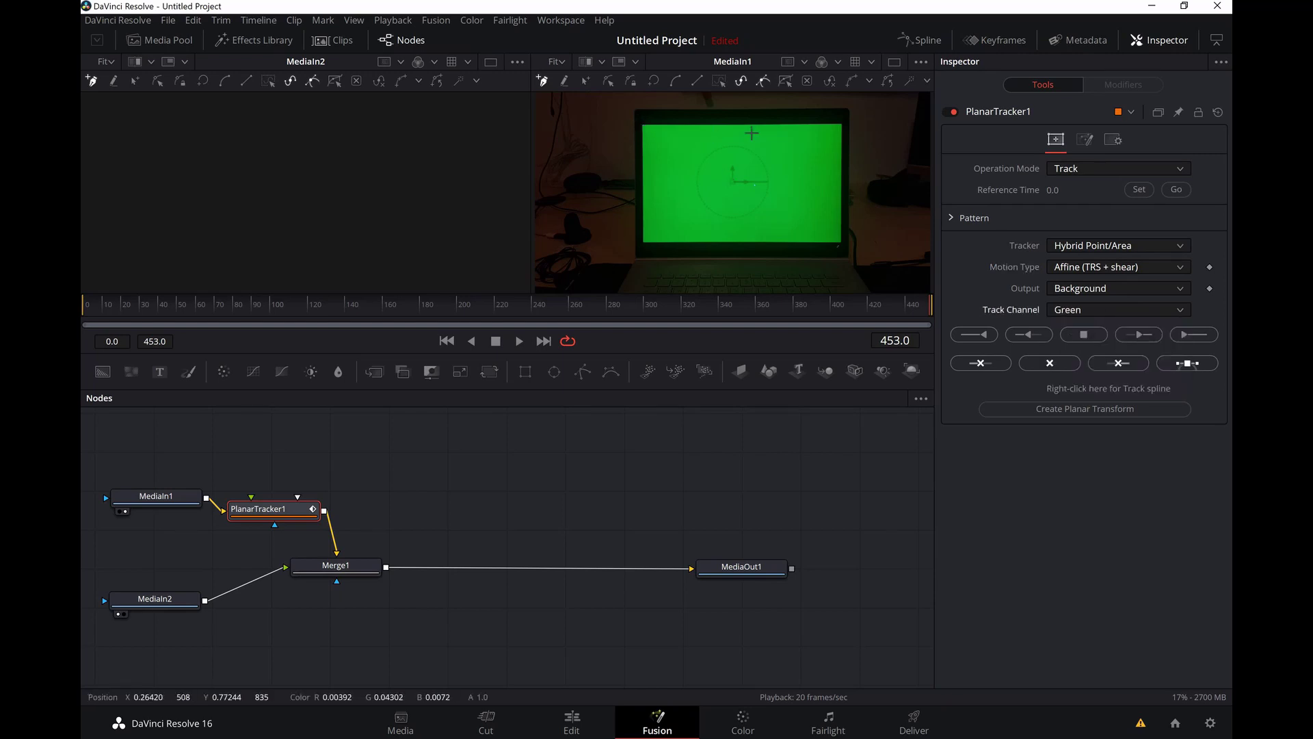
Outline the laptop's green screen with a closed four-corner tracking shape and set frame 453 as the reference time.
left_click(640, 121)
left_click(847, 119)
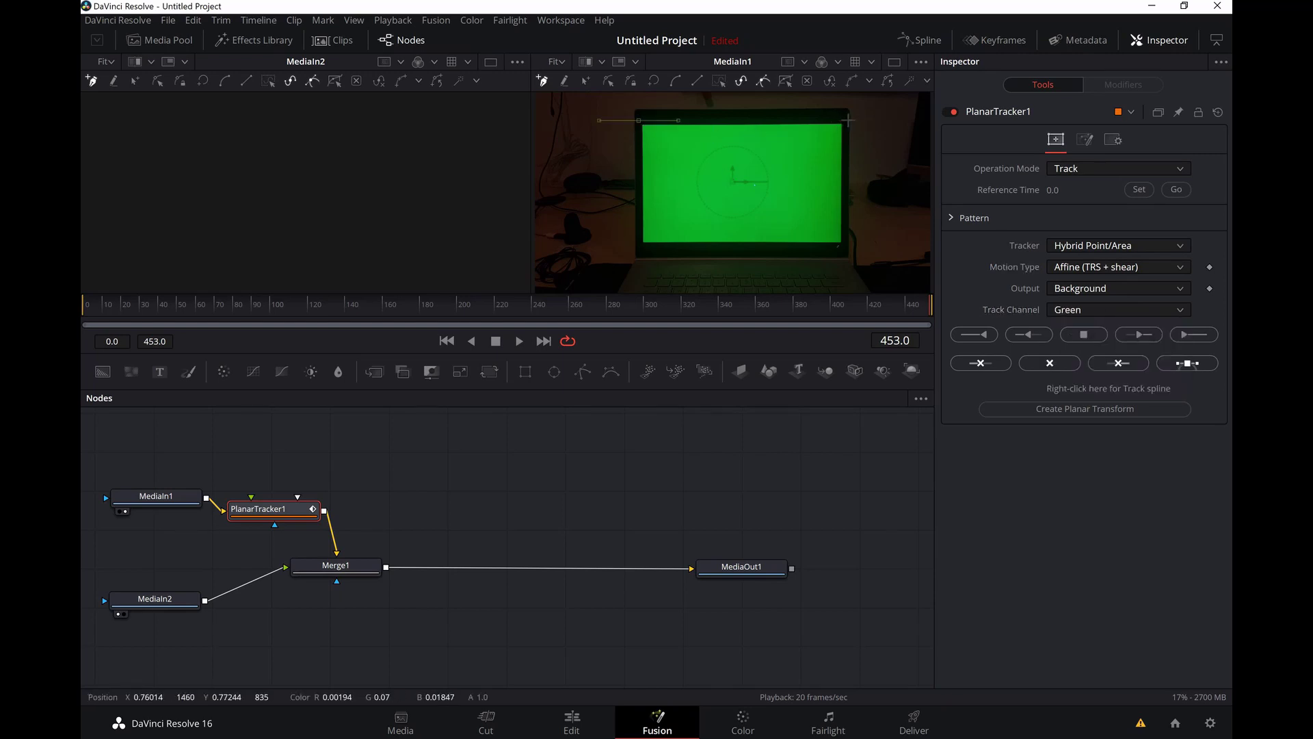
left_click(847, 247)
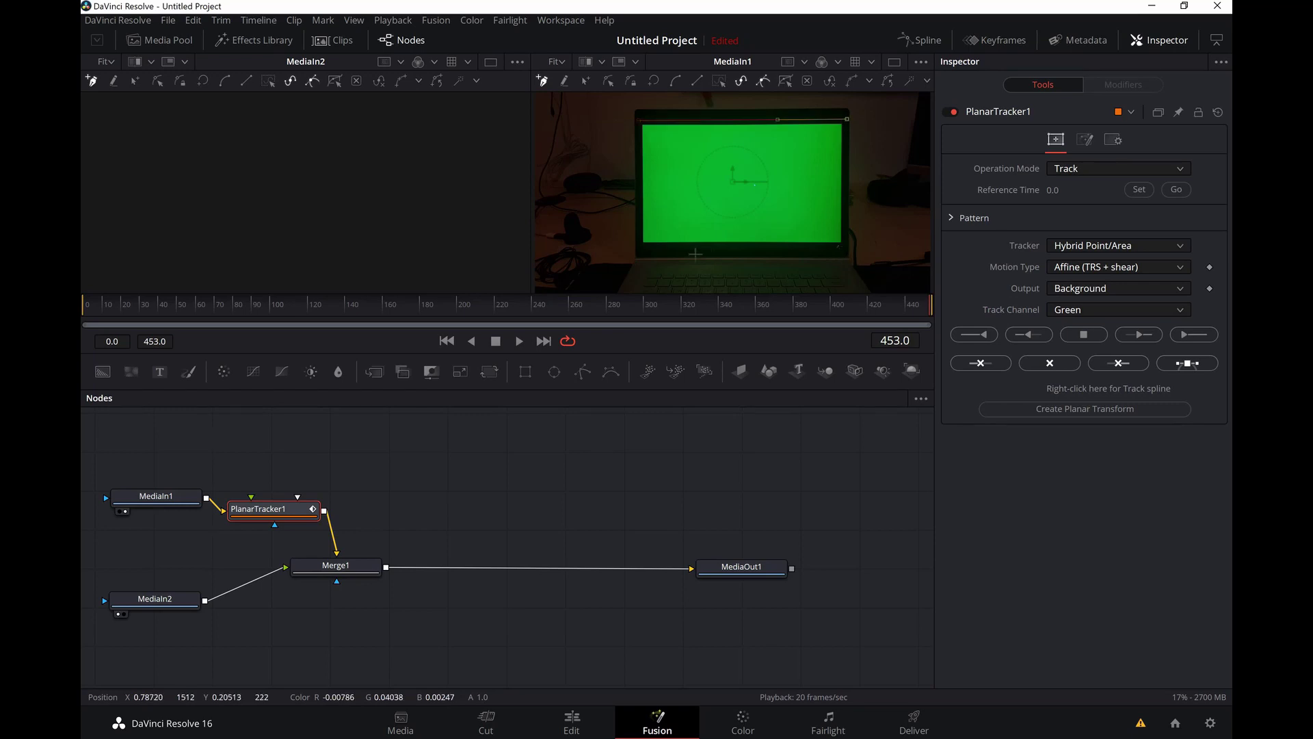
left_click(642, 245)
left_click(640, 120)
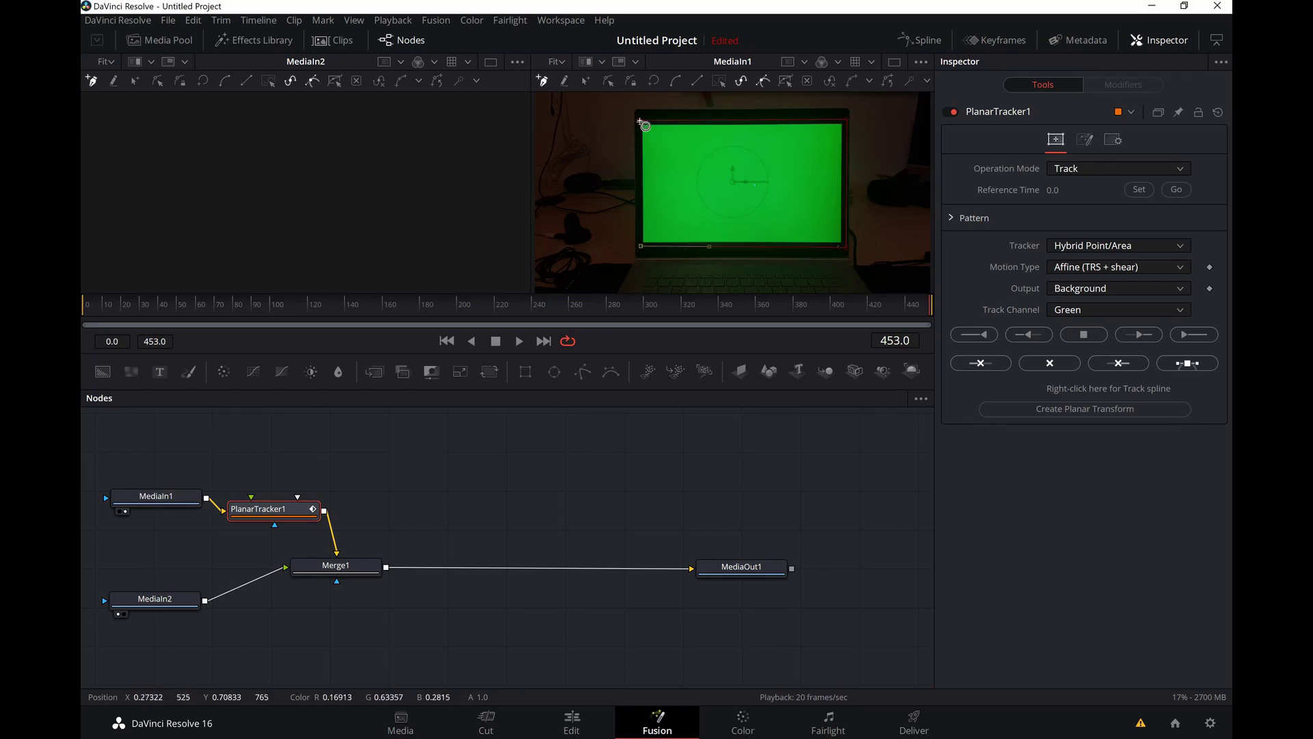
left_click(1131, 188)
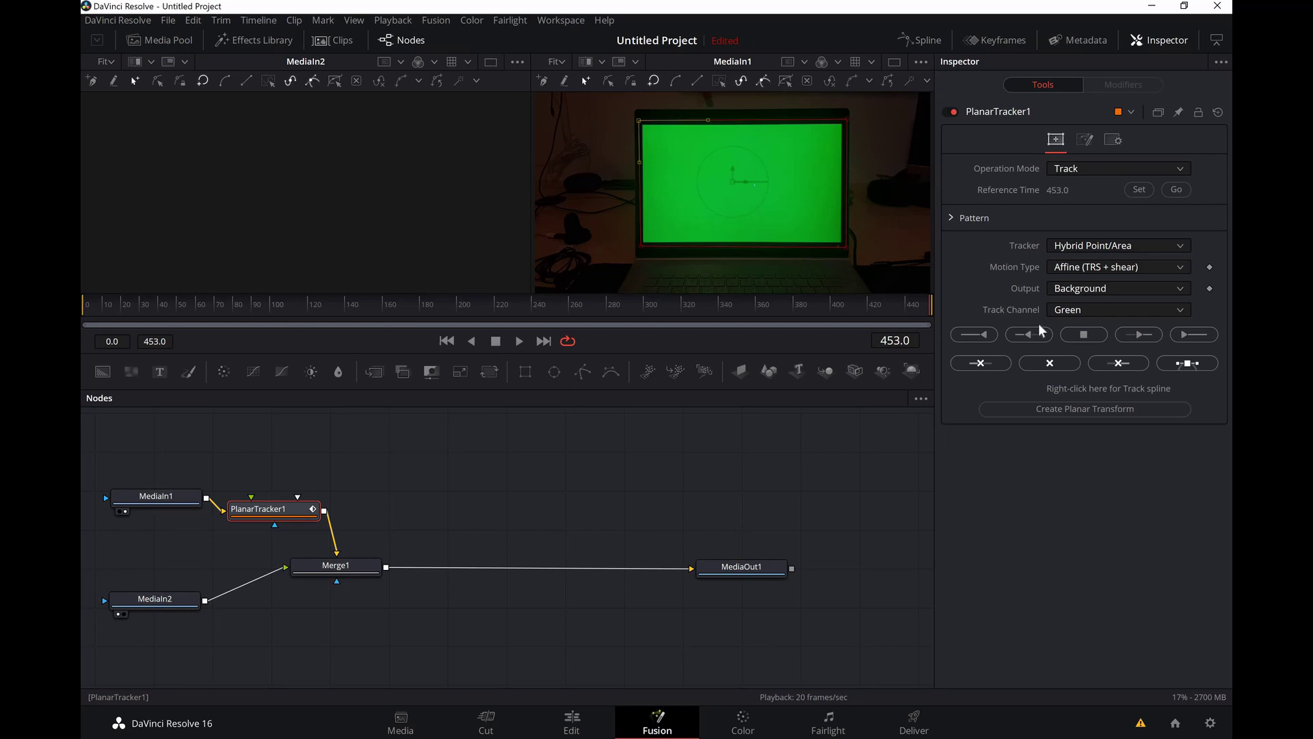
Track the screen backward from the reference frame, stop the tracking, and scrub forward through the result to frame 452.
left_click(975, 338)
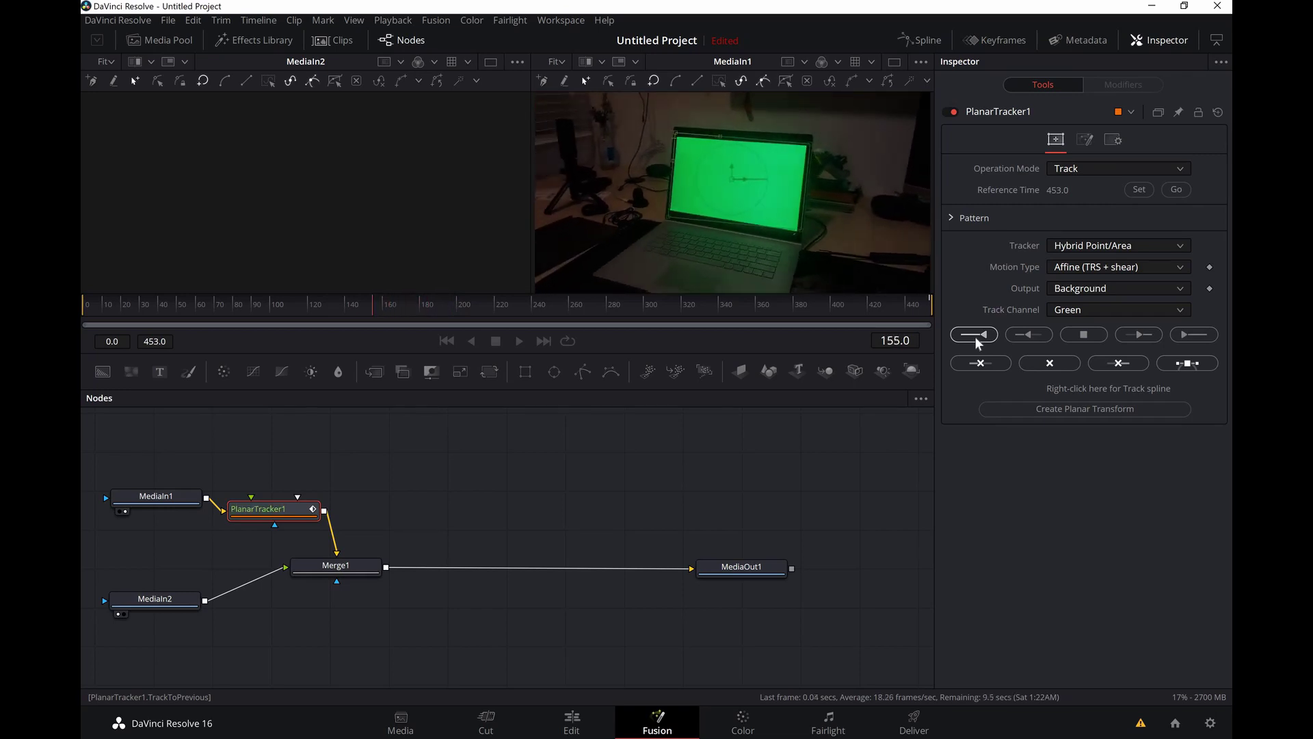
left_click(1085, 335)
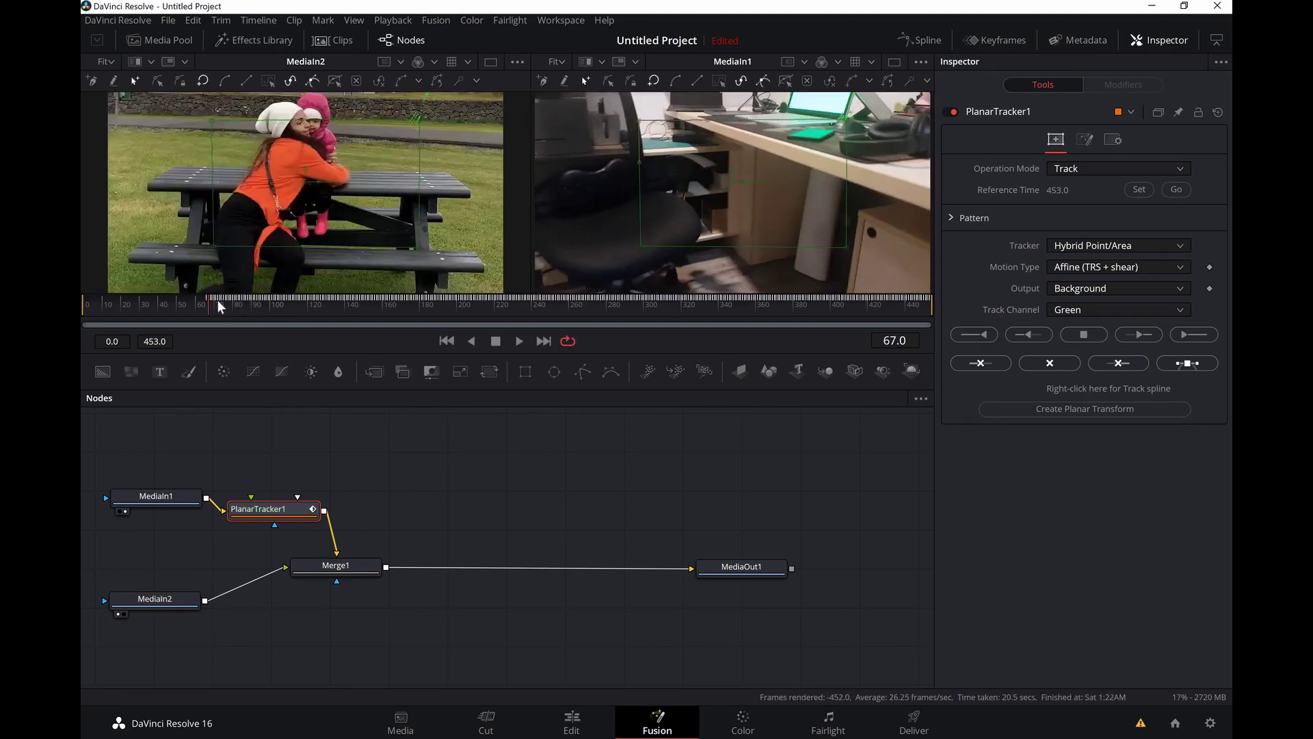
left_click_drag(260, 297, 929, 289)
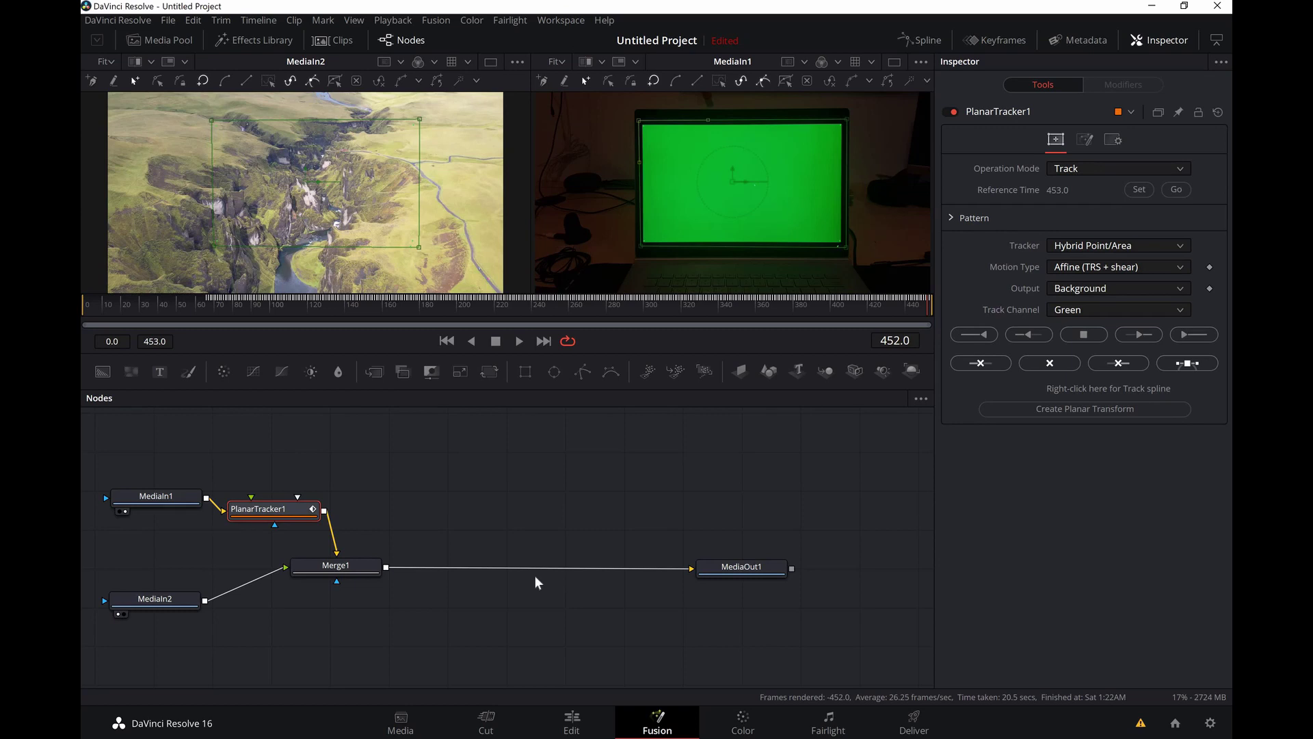
Disconnect all of Merge1's links and connect the PlanarTracker1 output directly to MediaOut1.
left_click(236, 589)
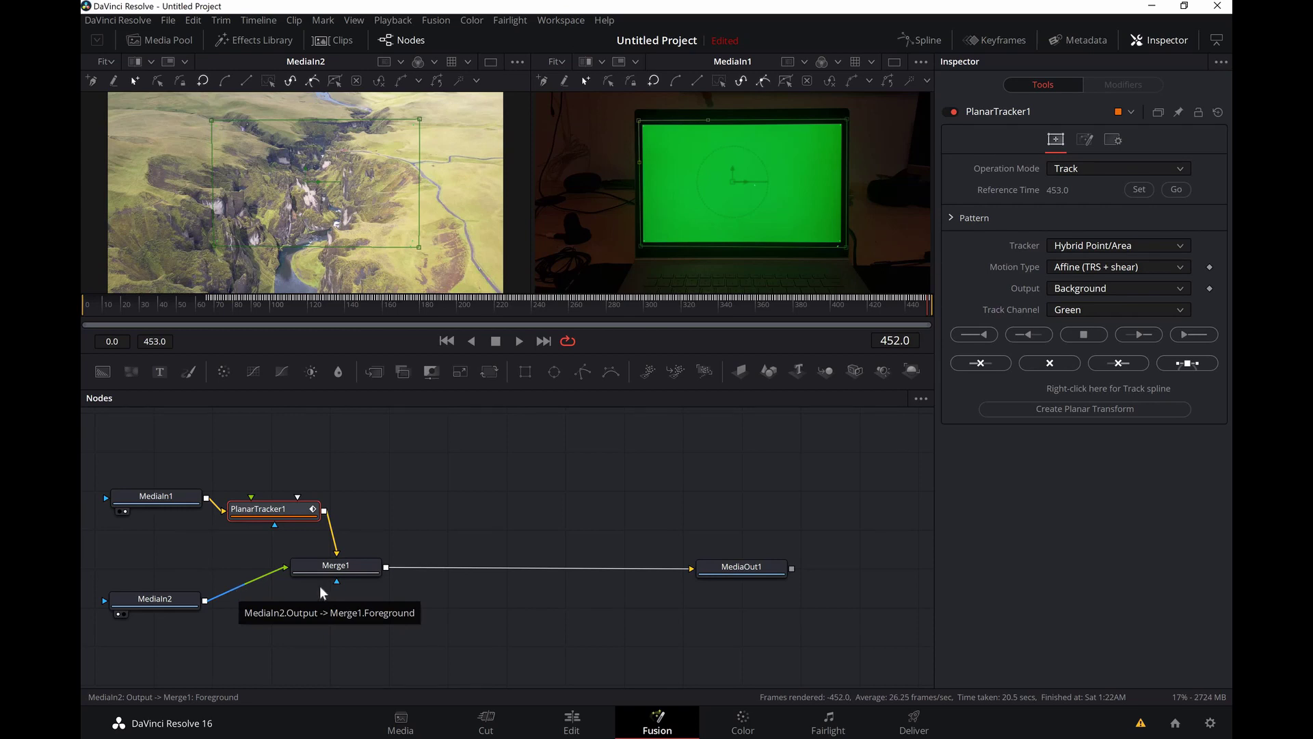
left_click(339, 557)
left_click(482, 567)
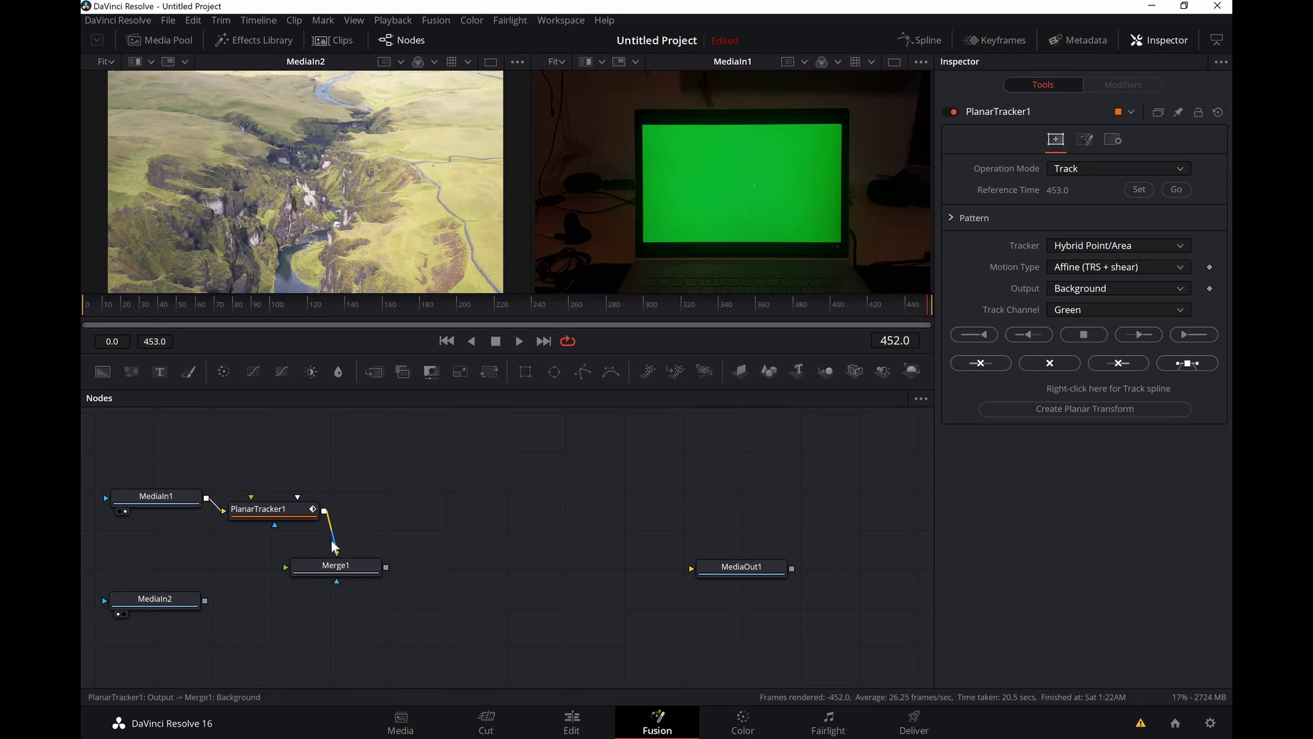
left_click(333, 545)
left_click_drag(324, 510, 692, 568)
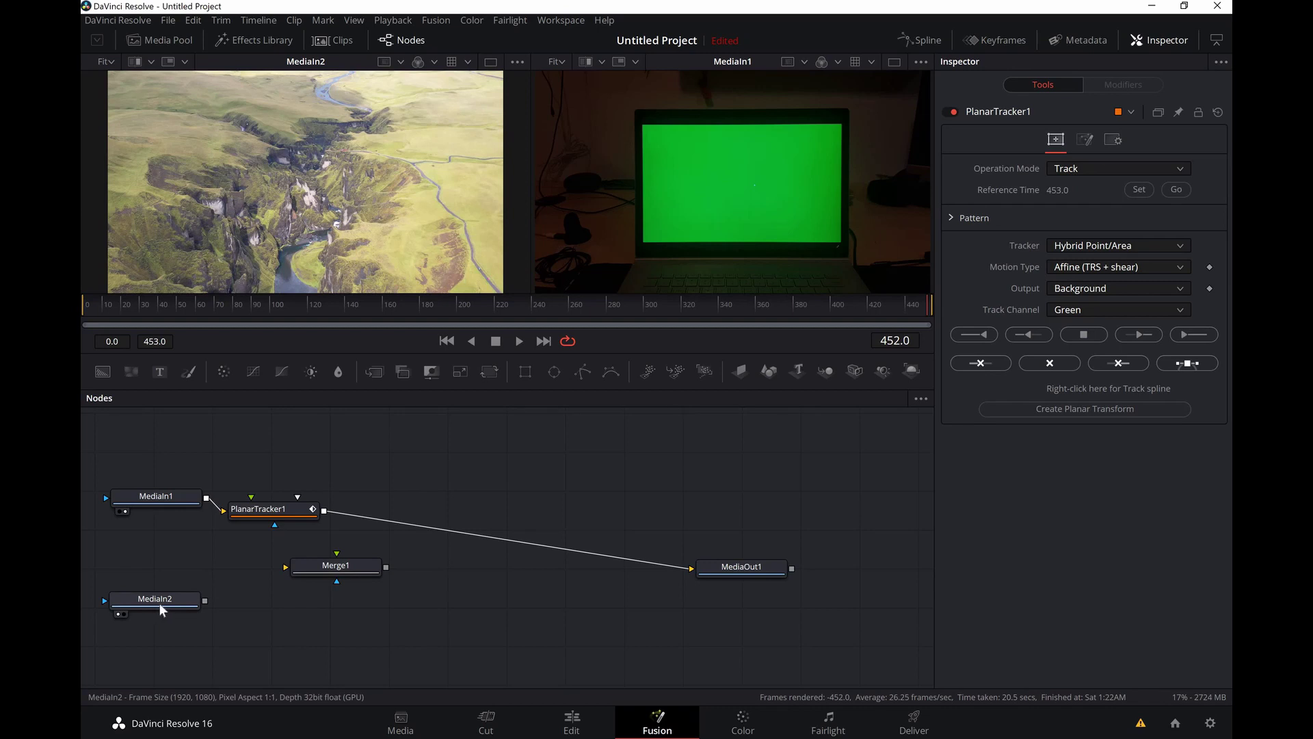
Reposition the MediaIn2 node above MediaIn1 in the node graph.
left_click_drag(161, 607, 162, 435)
scroll(165, 453, "up", 5)
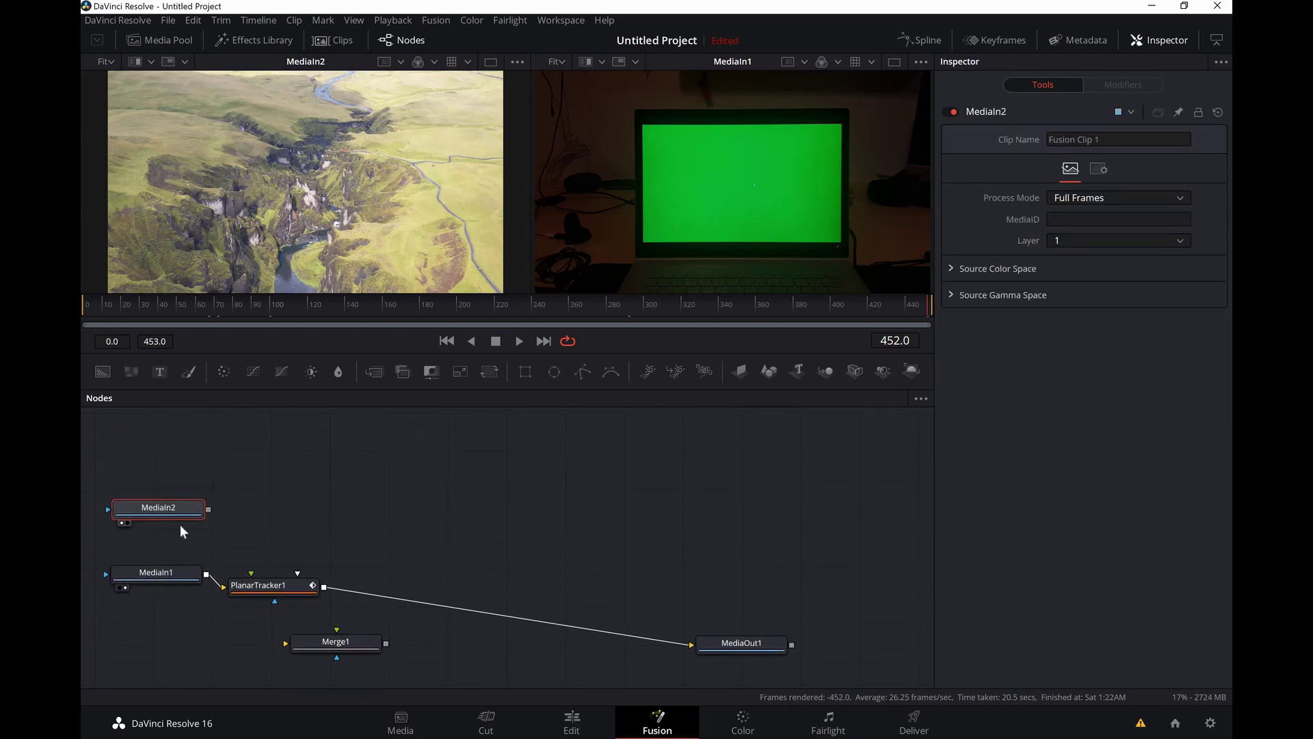
Set PlanarTracker1 to Corner Pin mode and align its four corner pins with the corners of the laptop's green screen.
left_click_drag(179, 509, 192, 488)
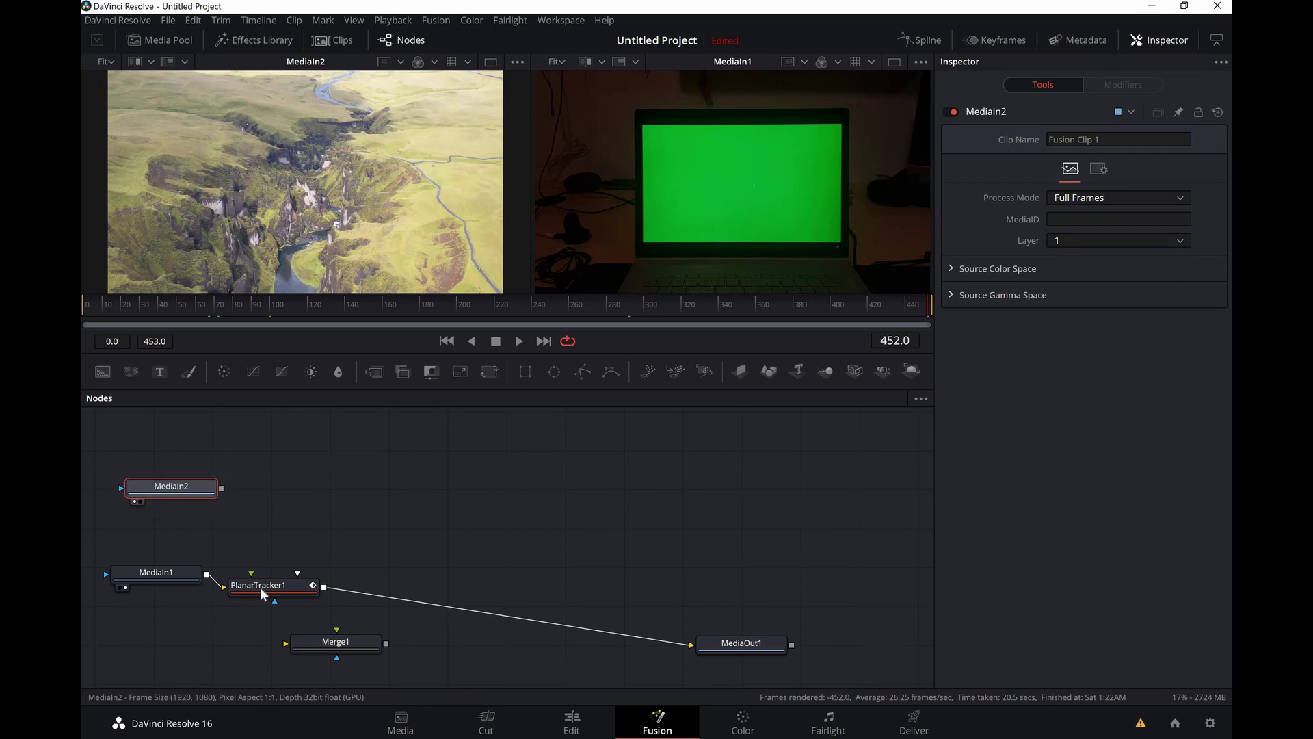
left_click_drag(286, 592, 307, 592)
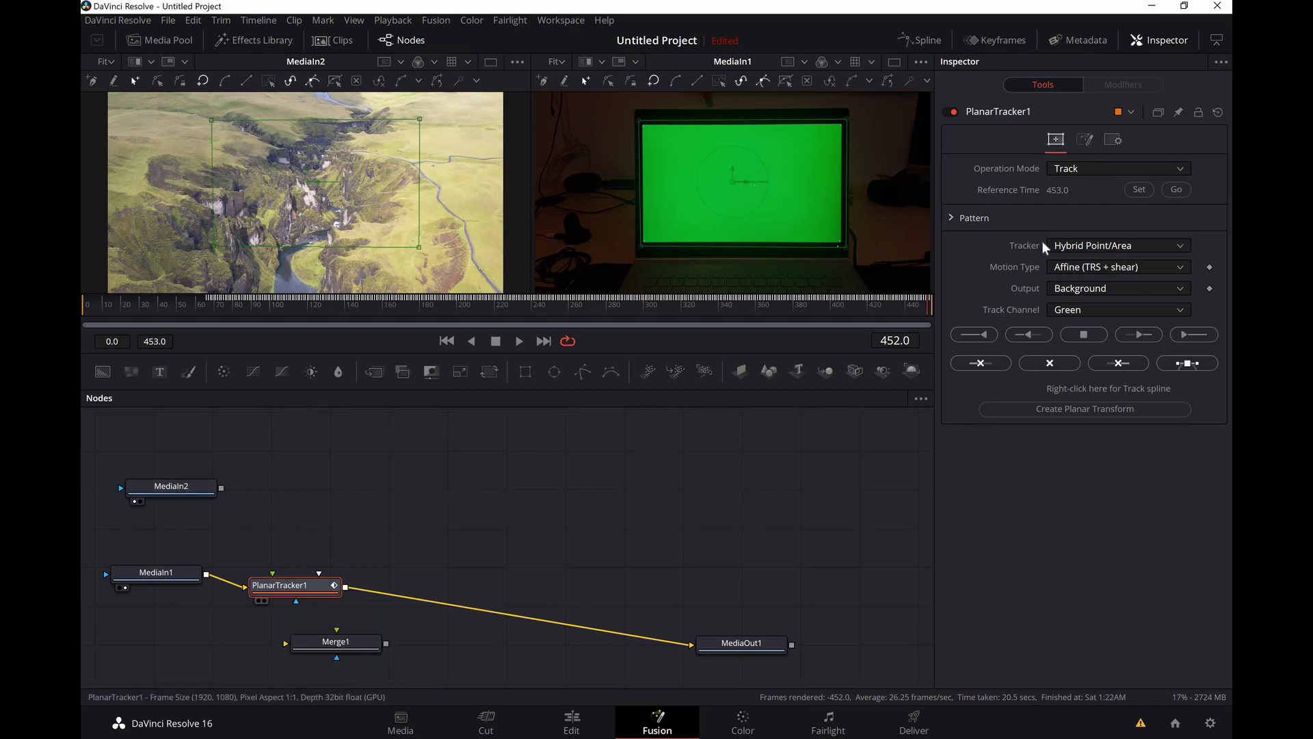
left_click(1091, 171)
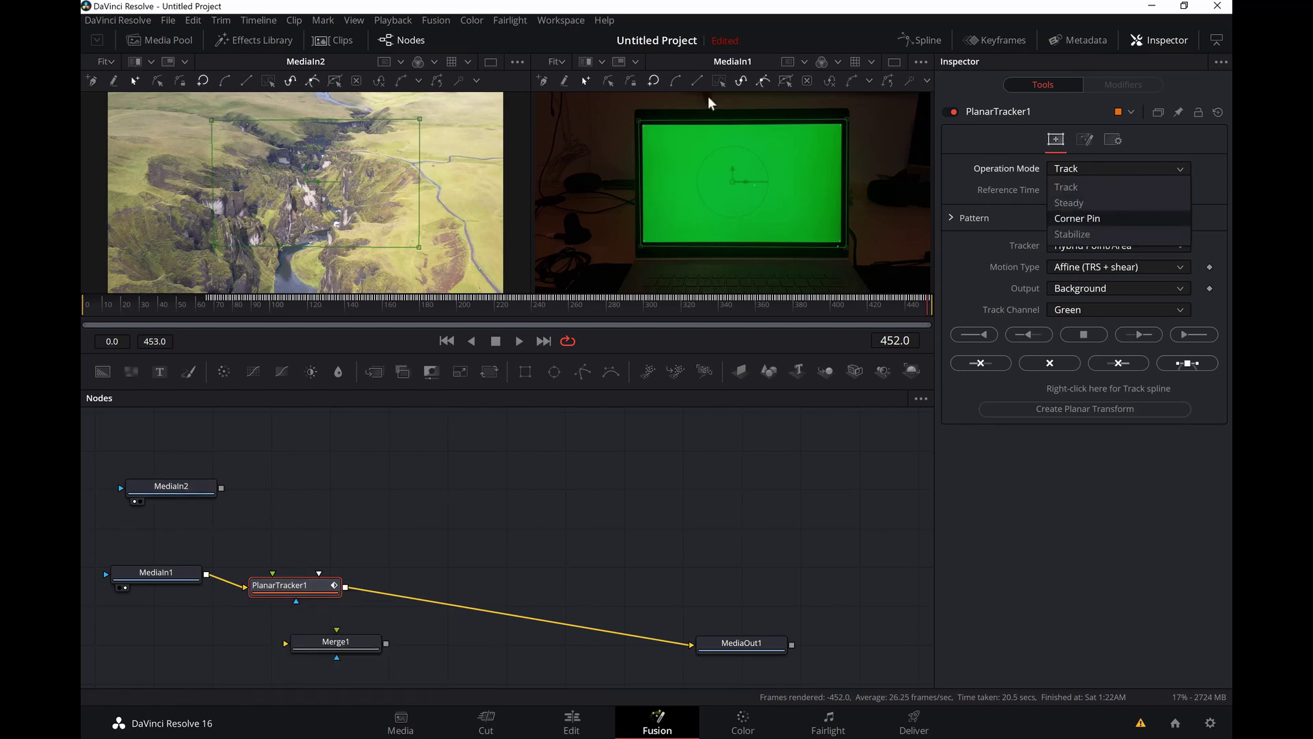
left_click(1088, 219)
left_click_drag(690, 159, 637, 121)
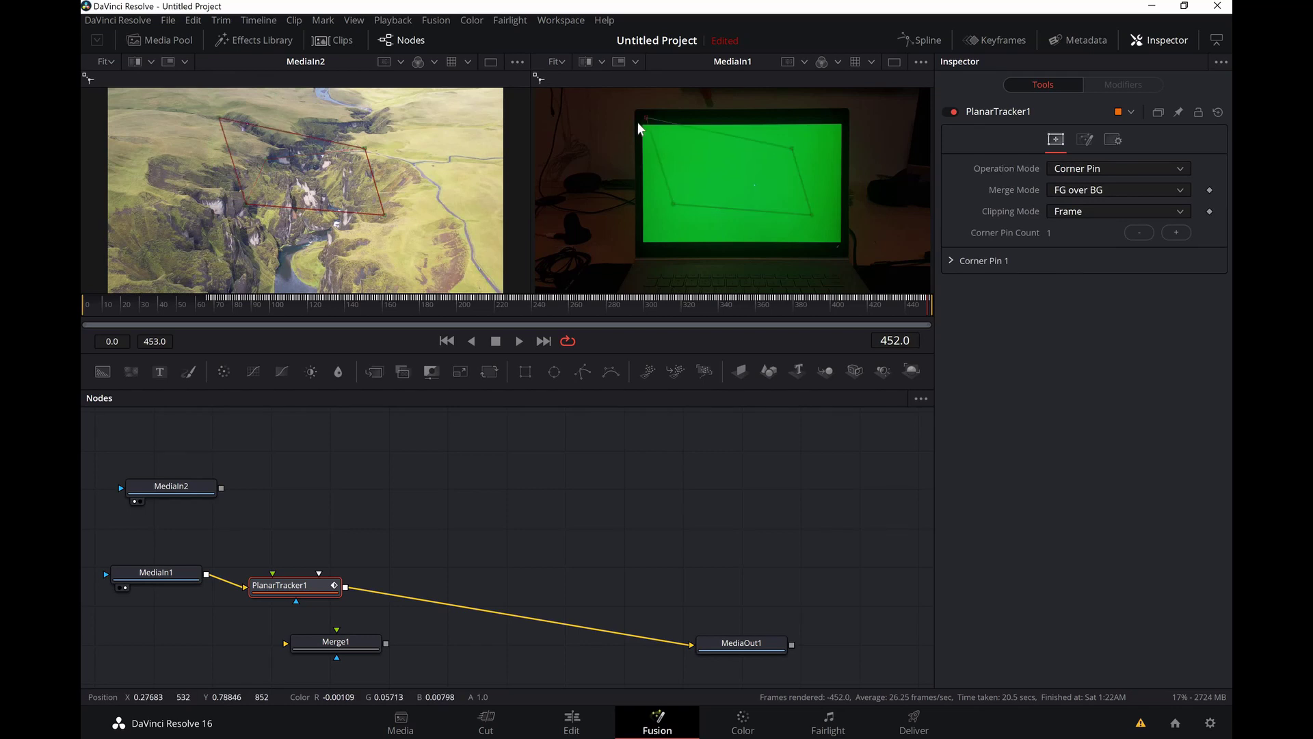
left_click_drag(788, 147, 844, 119)
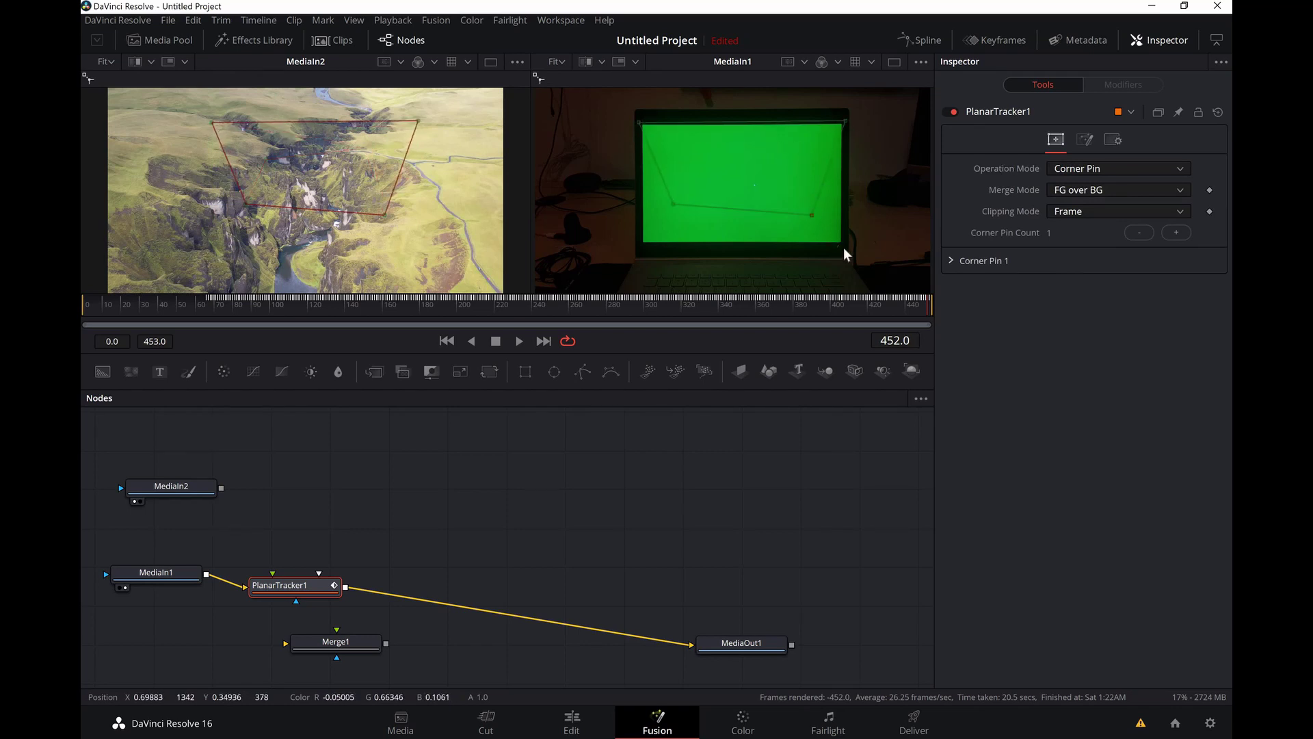
left_click_drag(843, 248, 843, 245)
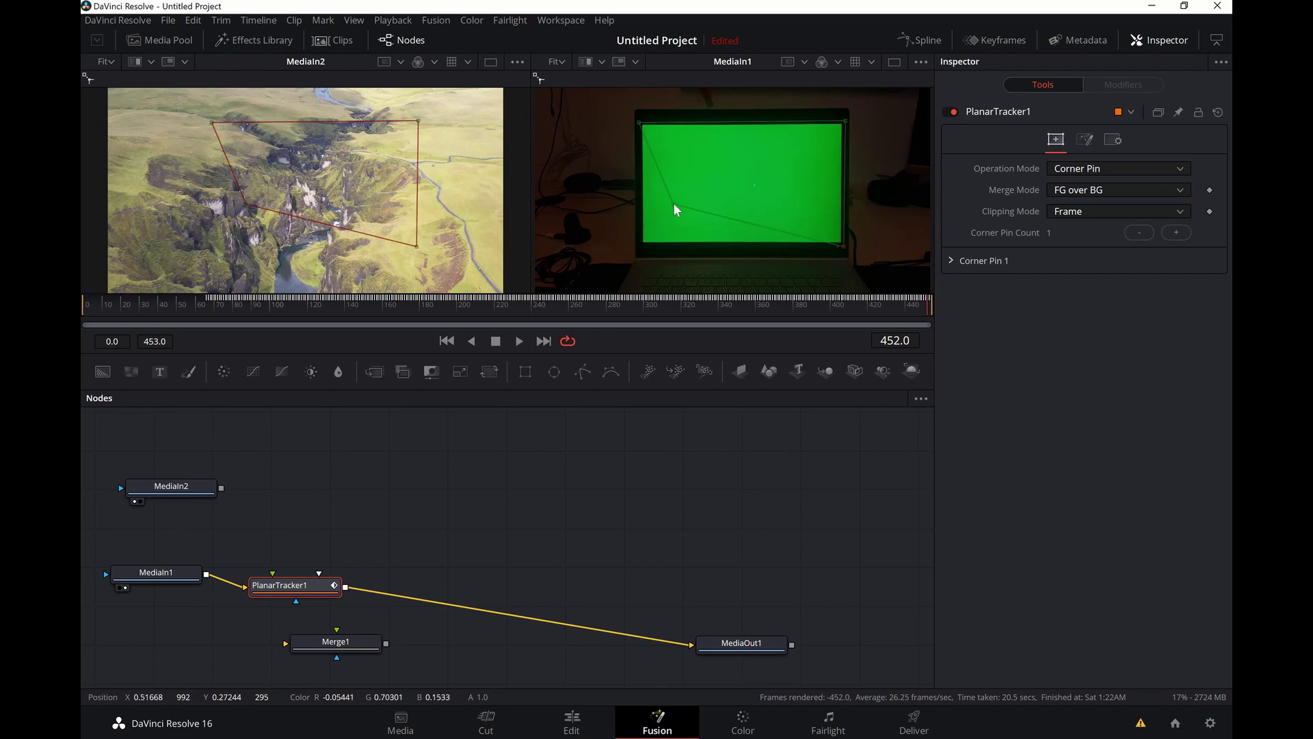
left_click_drag(673, 203, 640, 244)
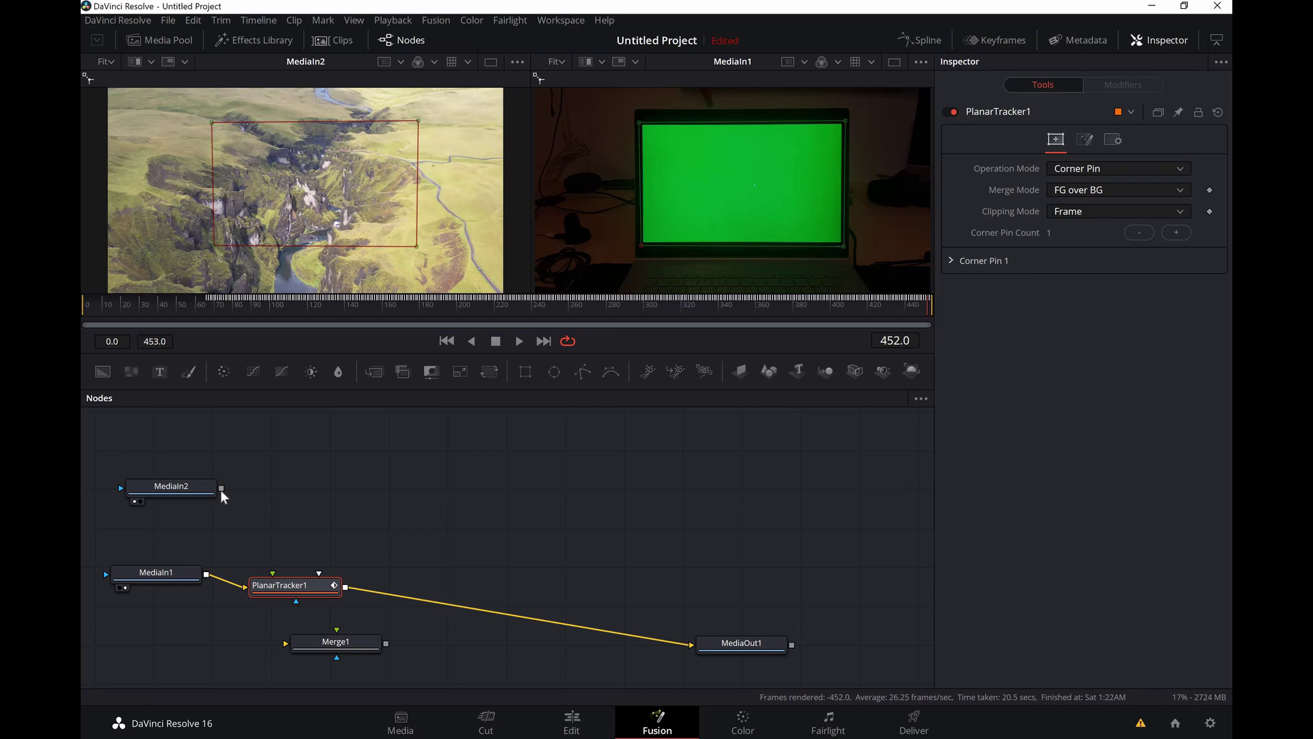
Connect MediaIn2 to PlanarTracker1's corner pin input, check the composite on the Edit page, and return to Fusion.
left_click_drag(220, 490, 284, 586)
left_click(586, 728)
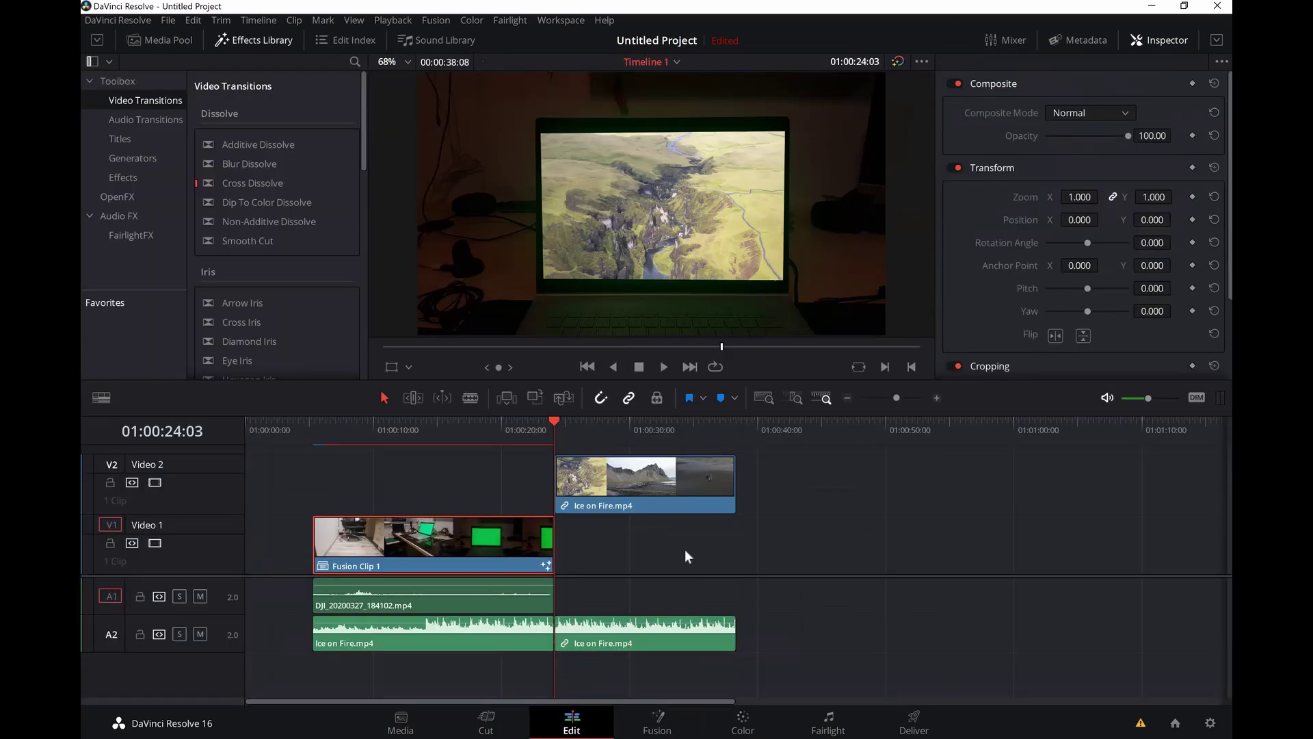
left_click(658, 725)
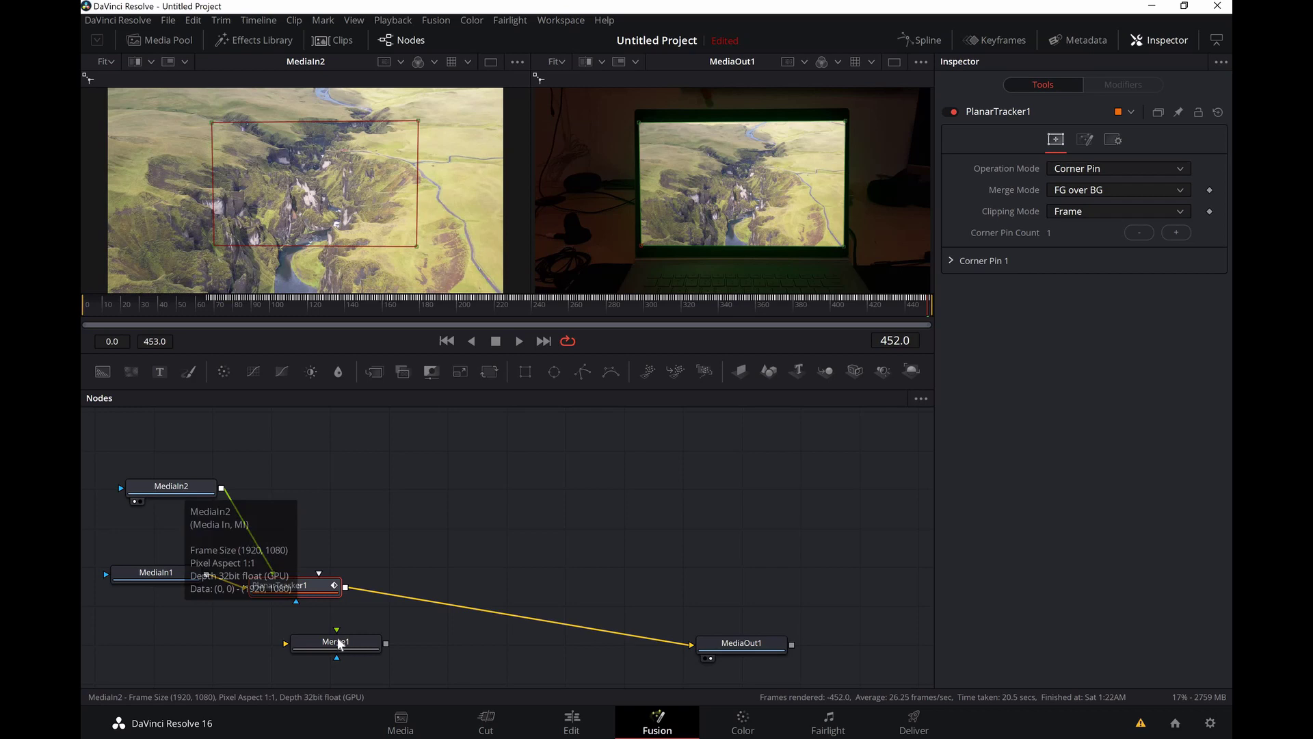
Arrange the nodes with MediaIn1 above MediaIn2 and Merge1 beside the tracker, and link MediaIn1 to Merge1.
left_click_drag(360, 647, 488, 547)
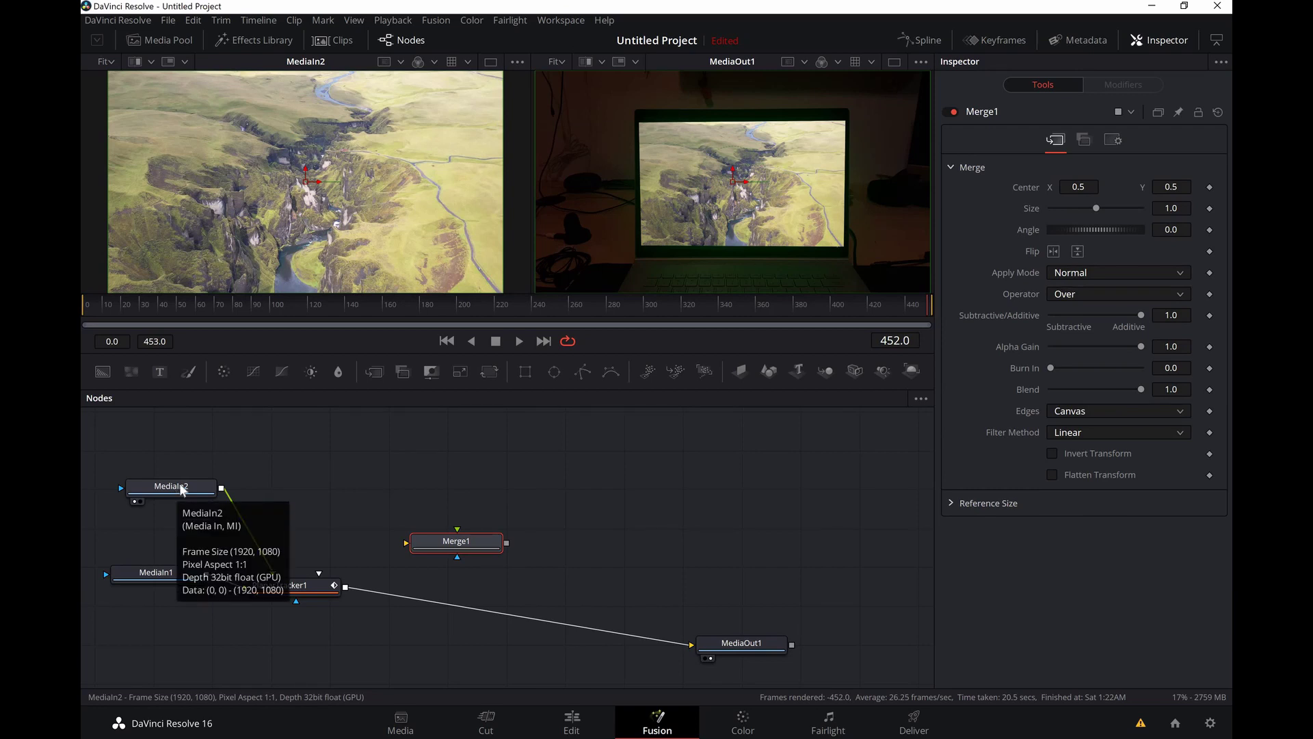
left_click_drag(151, 490, 178, 506)
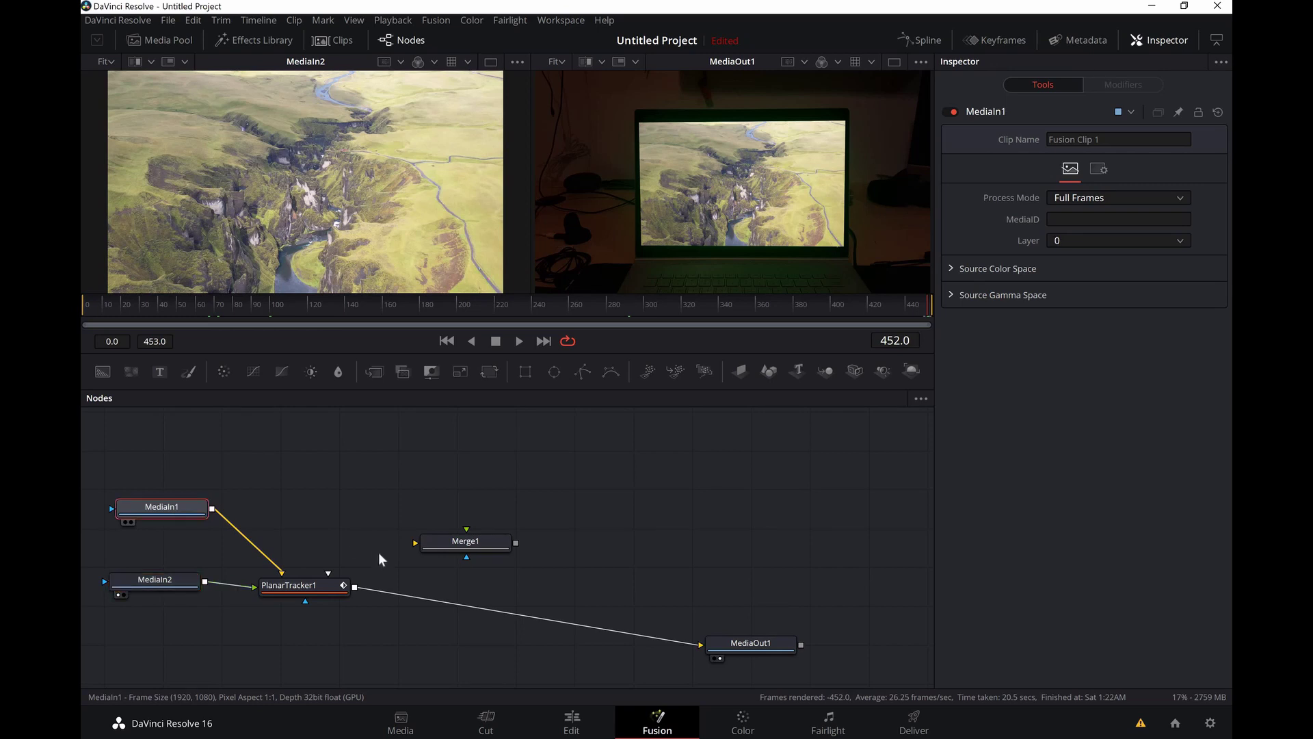
scroll(379, 552, "down", 2)
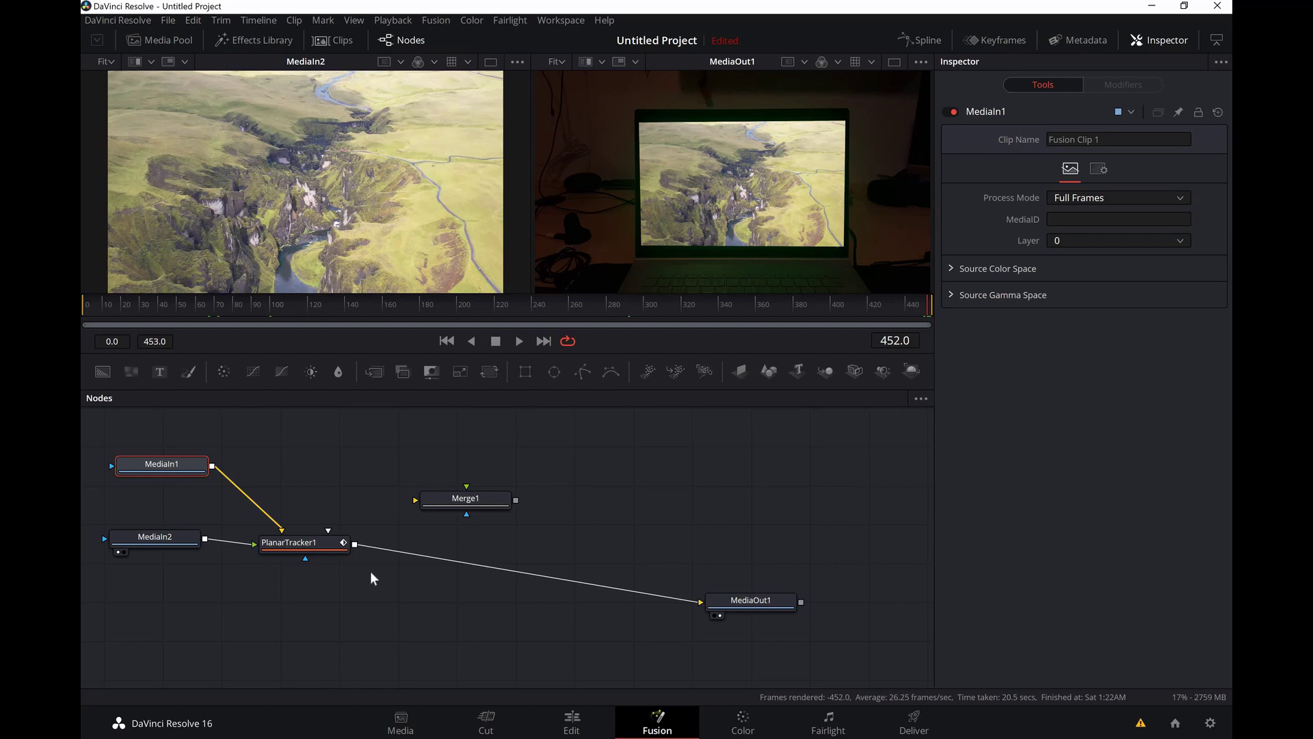
left_click_drag(169, 540, 171, 566)
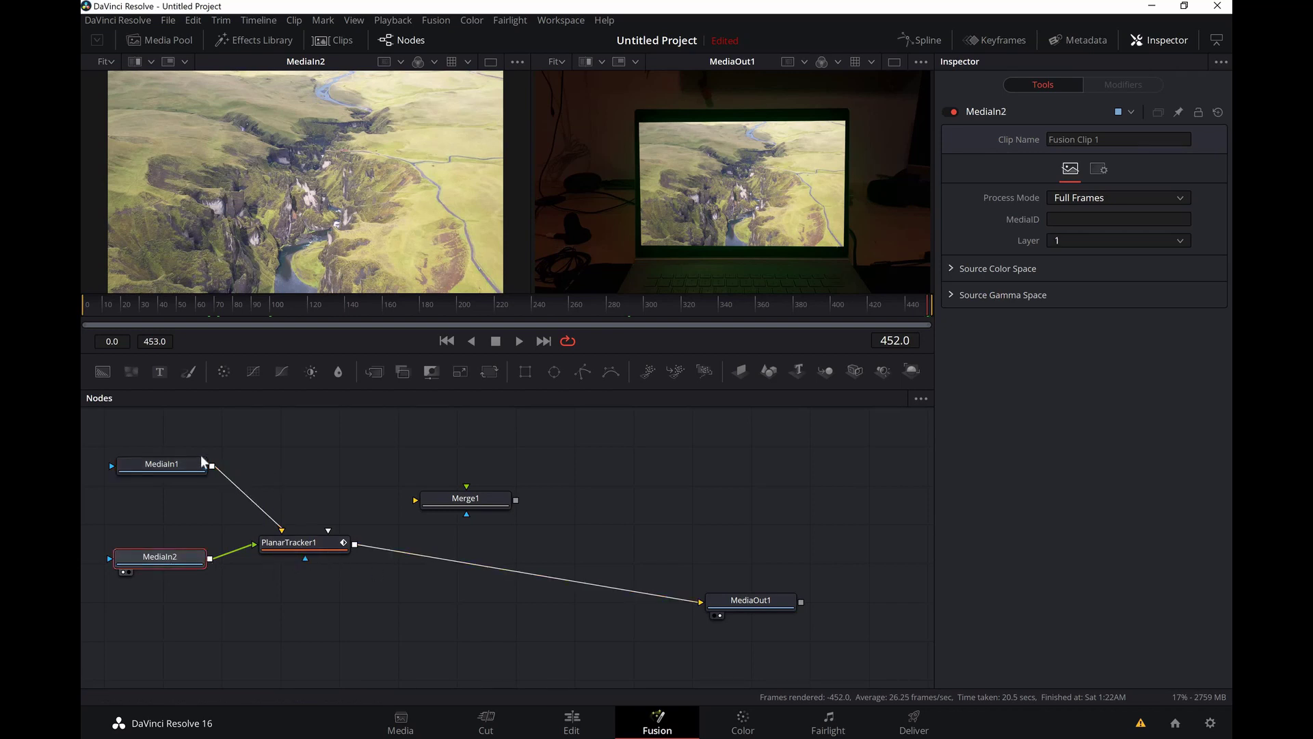
left_click_drag(212, 466, 417, 498)
left_click(430, 555)
key("Delete")
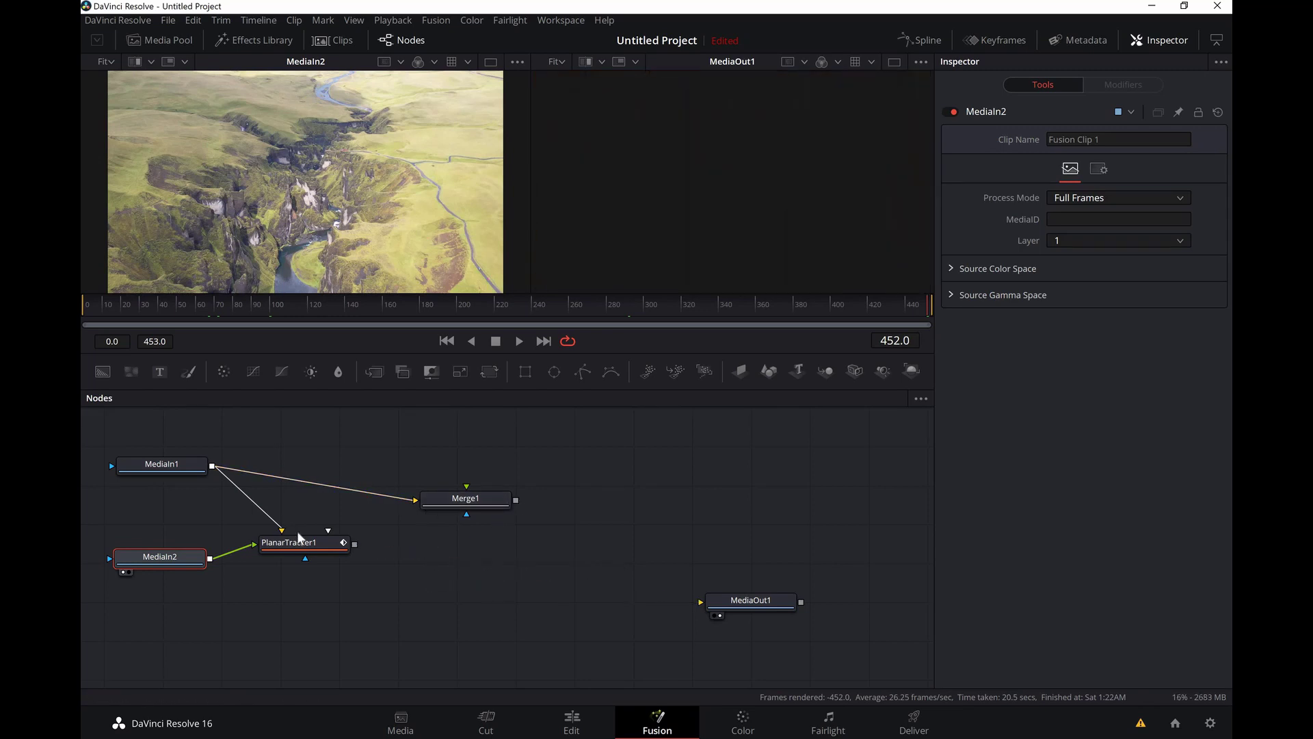
left_click_drag(355, 544, 433, 517)
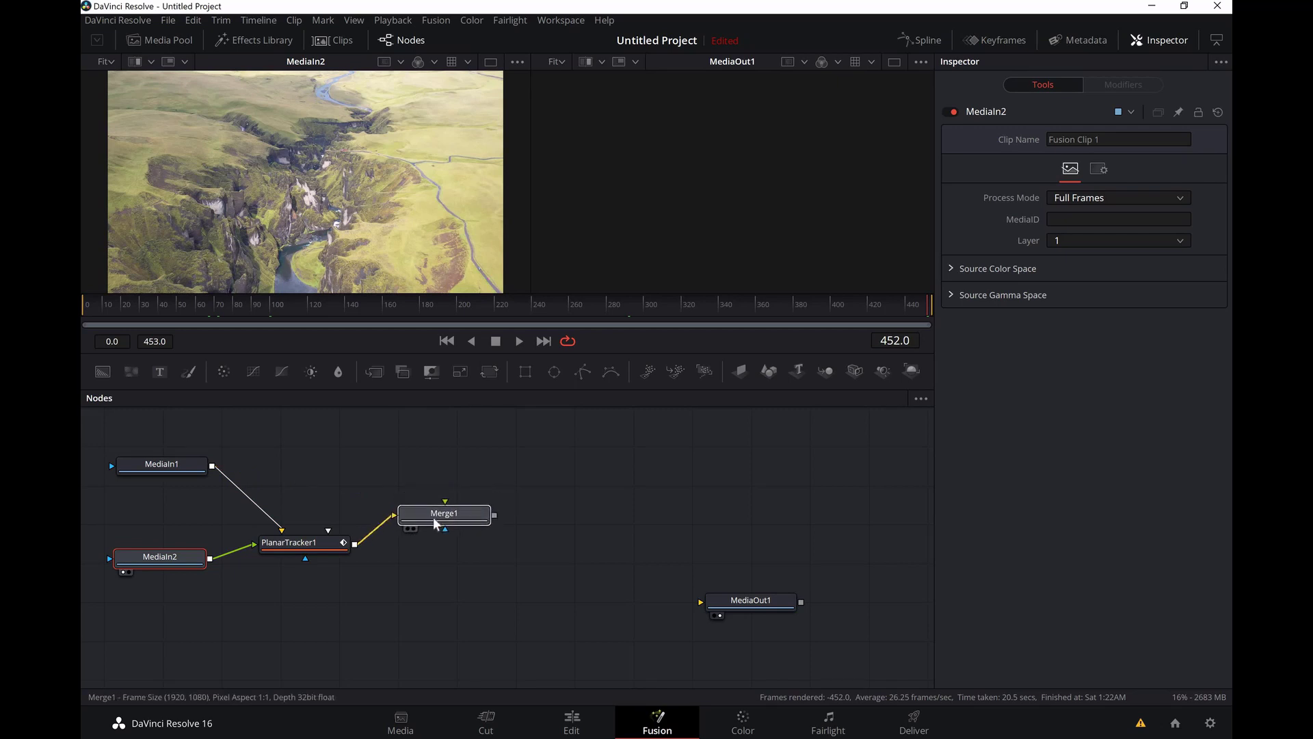
left_click(426, 511)
key("ctrl+z")
key("ctrl+z")
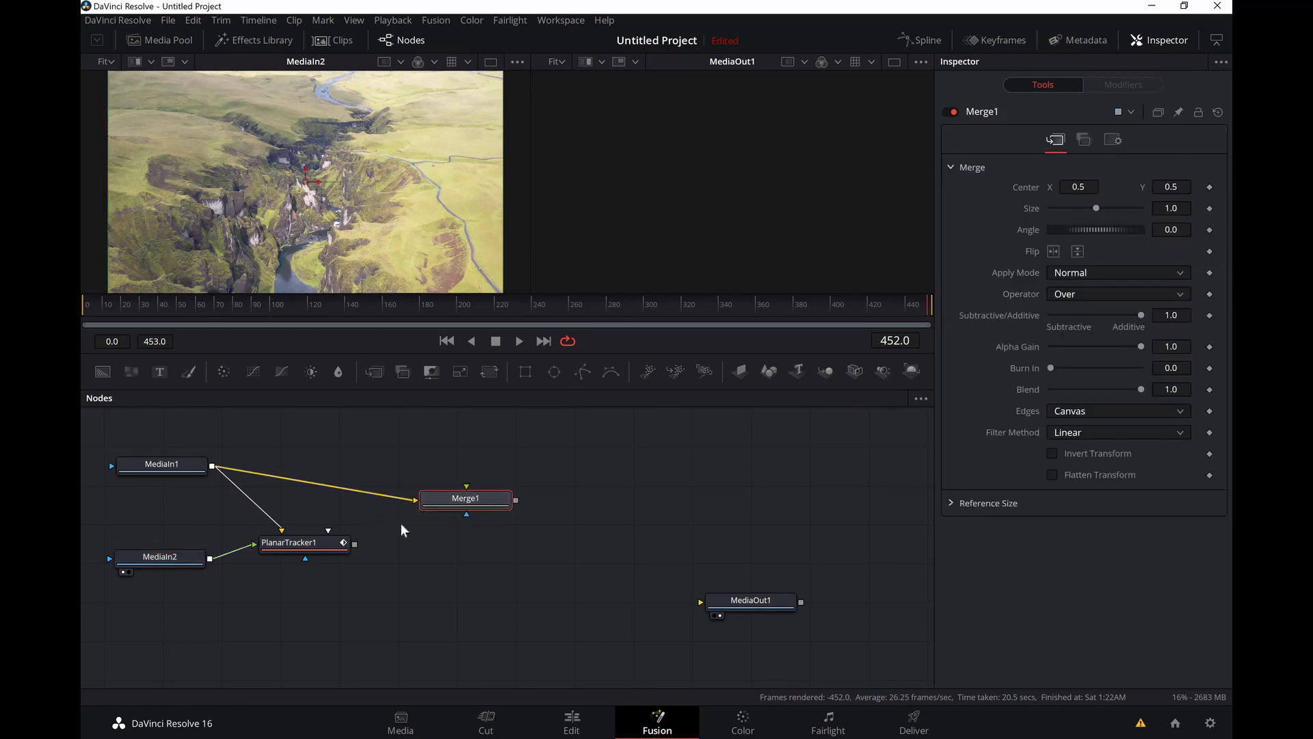
key("ctrl+z")
mouse_move(450, 500)
left_mouse_down()
mouse_move(418, 508)
mouse_move(411, 495)
mouse_move(430, 485)
left_mouse_up()
key("ctrl+z")
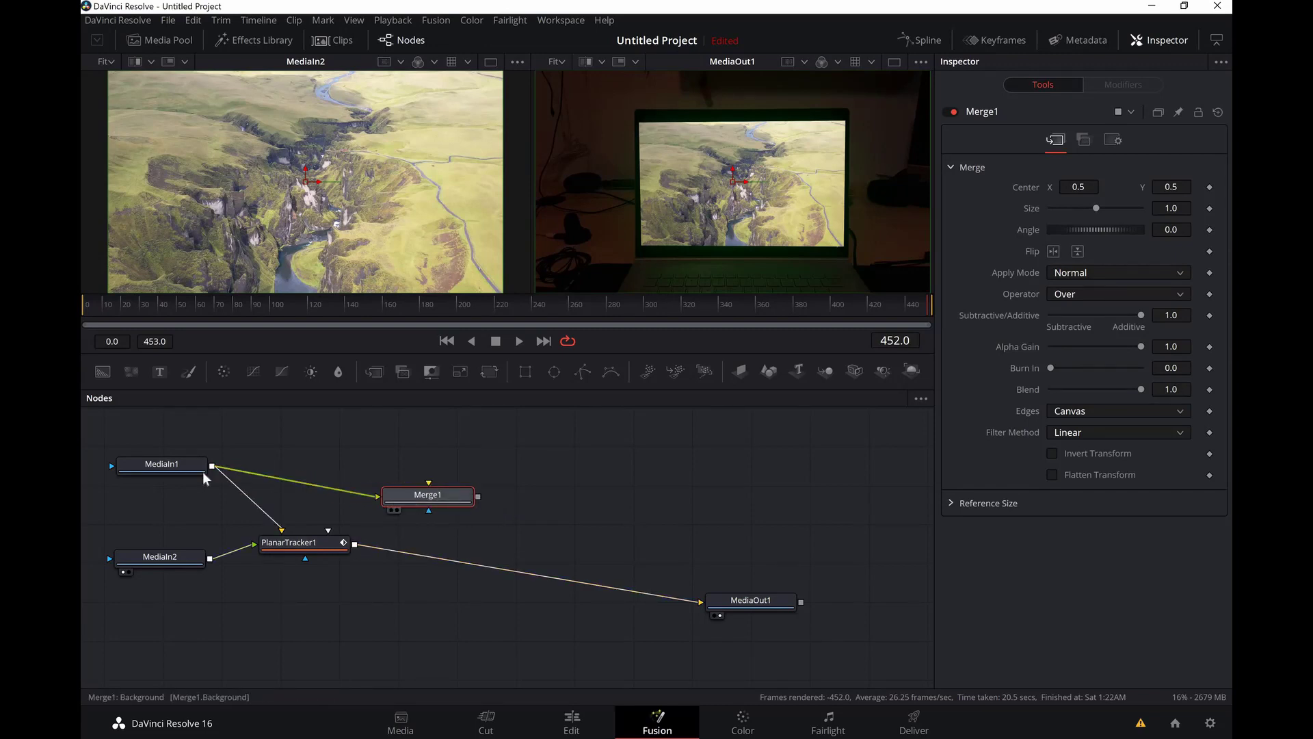
Connect PlanarTracker1 to Merge1's background and MediaIn1 to its foreground, and send Merge1 to MediaOut1 in place of the tracker's direct link.
left_click_drag(174, 445, 186, 410)
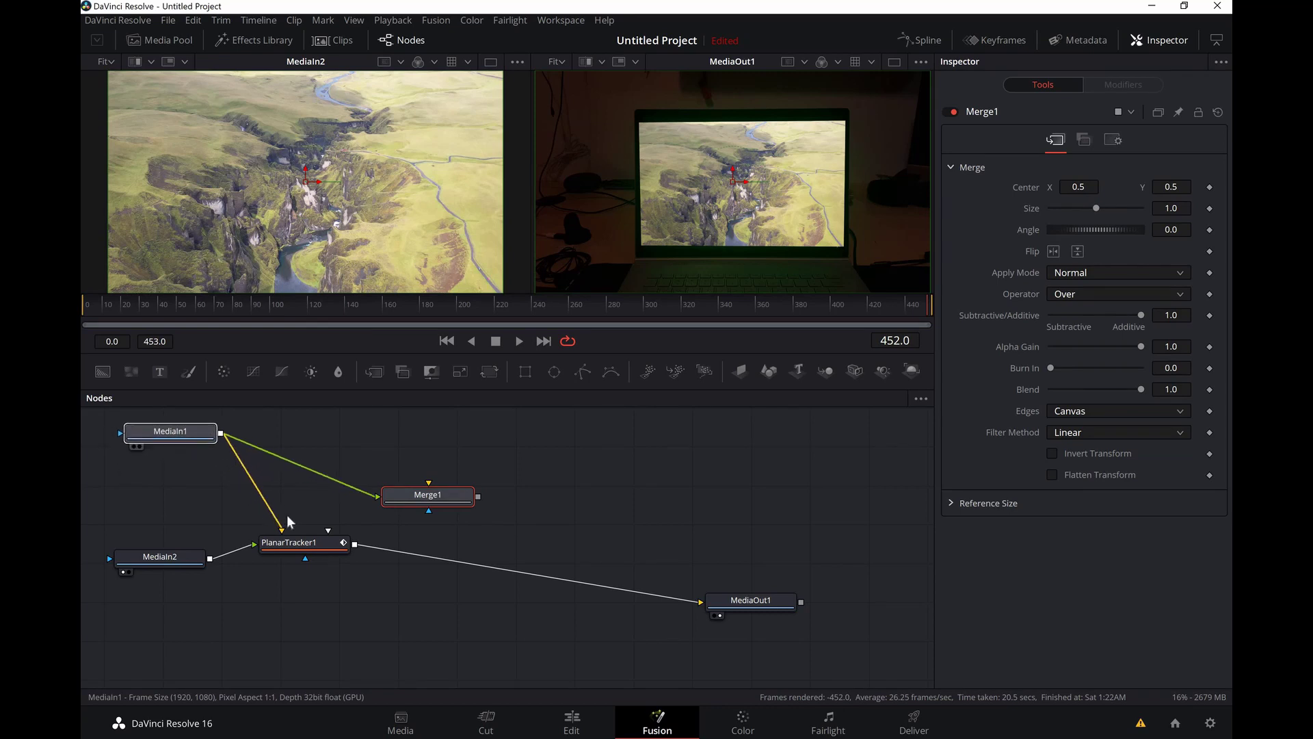
scroll(356, 556, "up", 1)
left_click_drag(416, 510, 414, 537)
left_click(482, 580)
key("Delete")
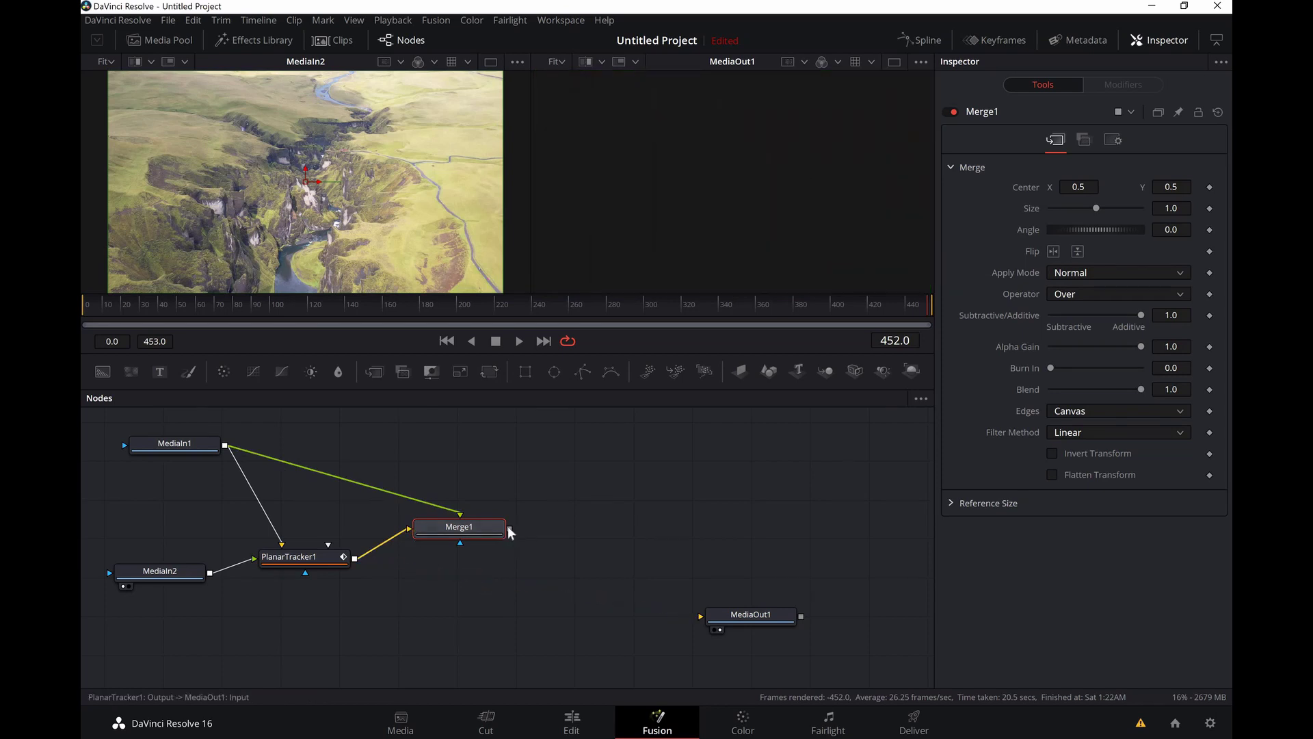
left_click_drag(510, 529, 705, 620)
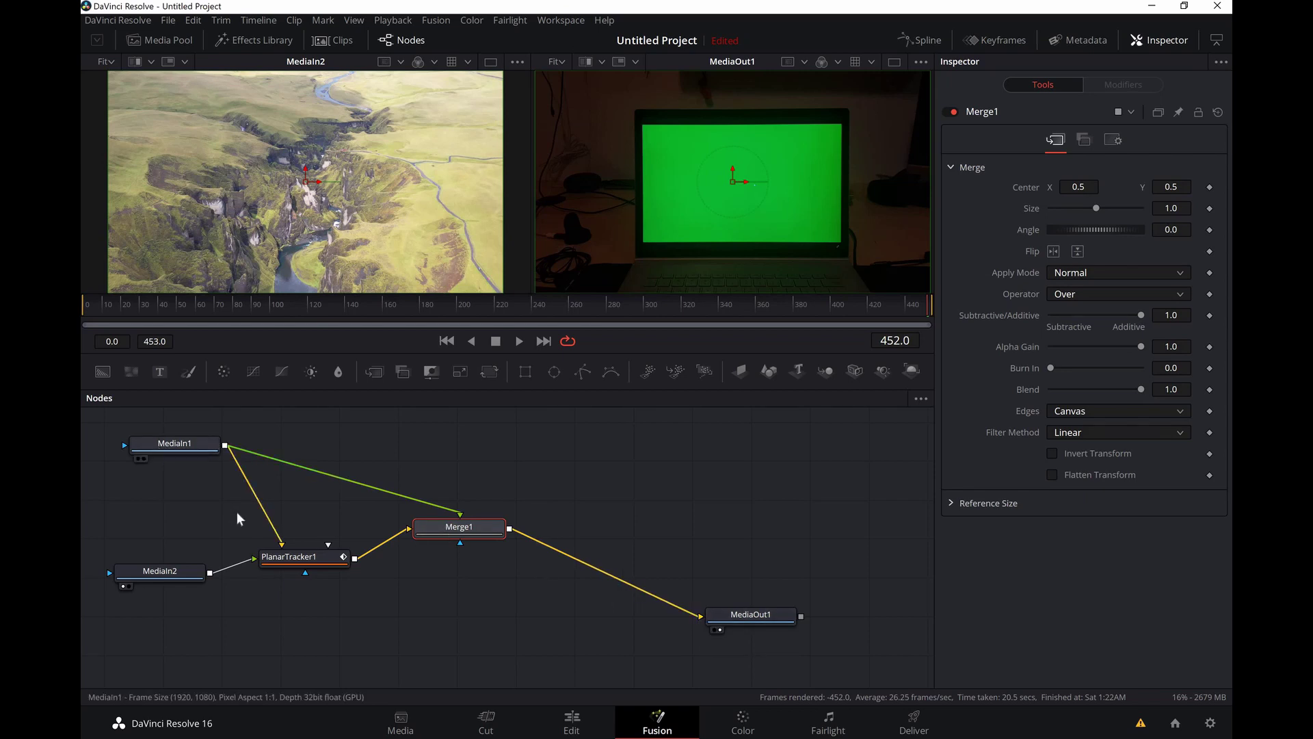
Add a Delta Keyer between MediaIn1 and Merge1 and sample the laptop's green screen as its background color.
key("shift+space")
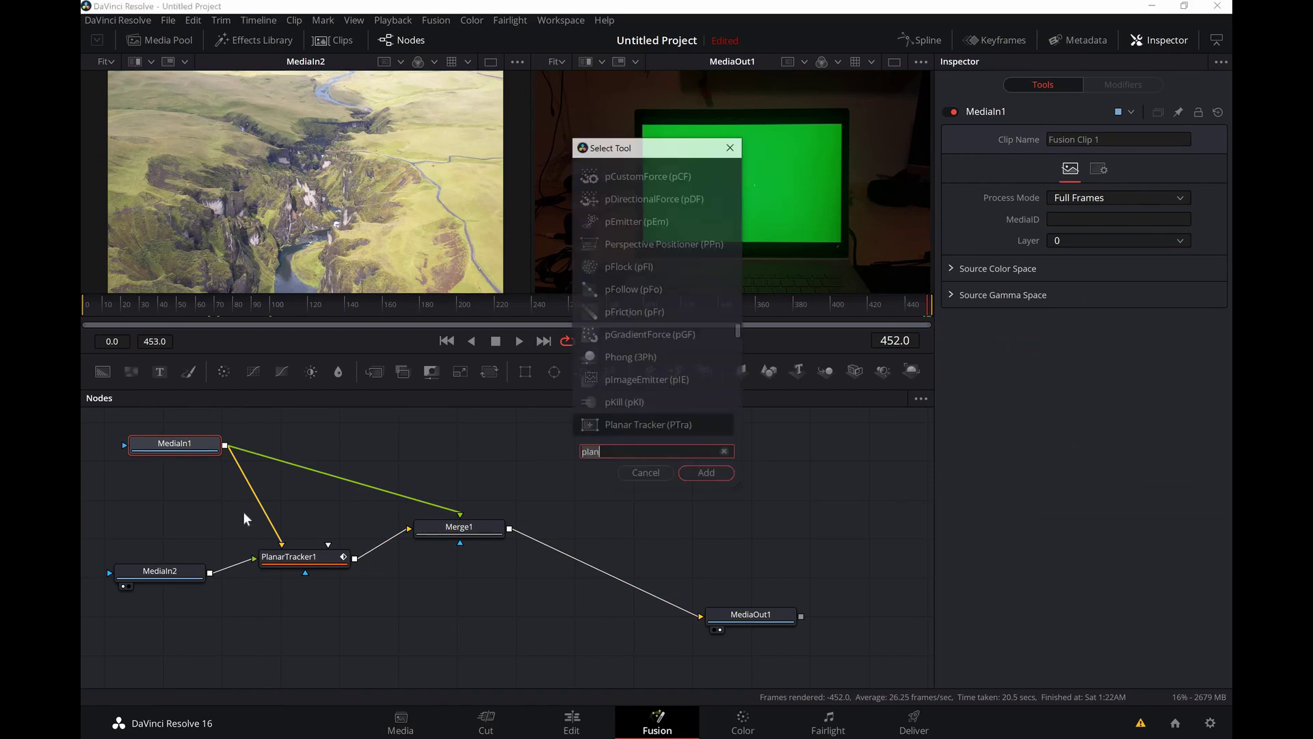
type("plan")
key("BackSpace")
key("BackSpace")
key("BackSpace")
key("BackSpace")
type("delta")
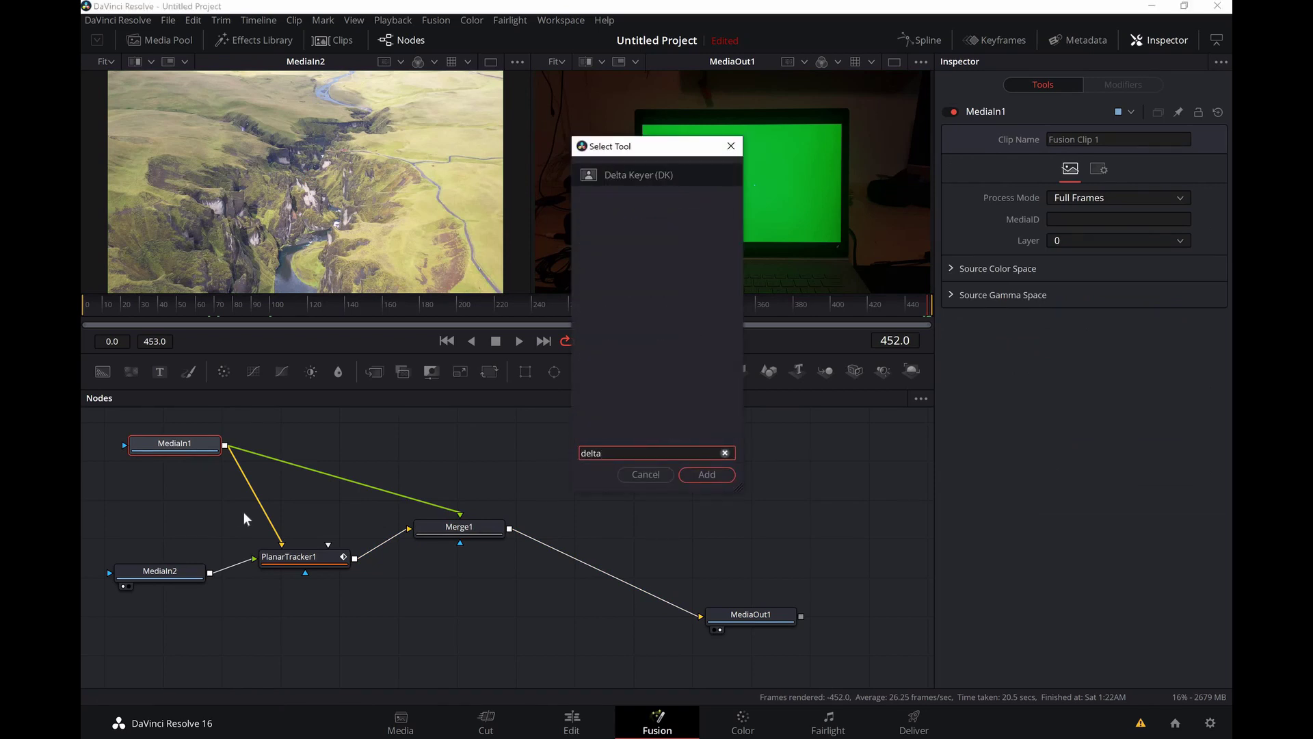
key("Return")
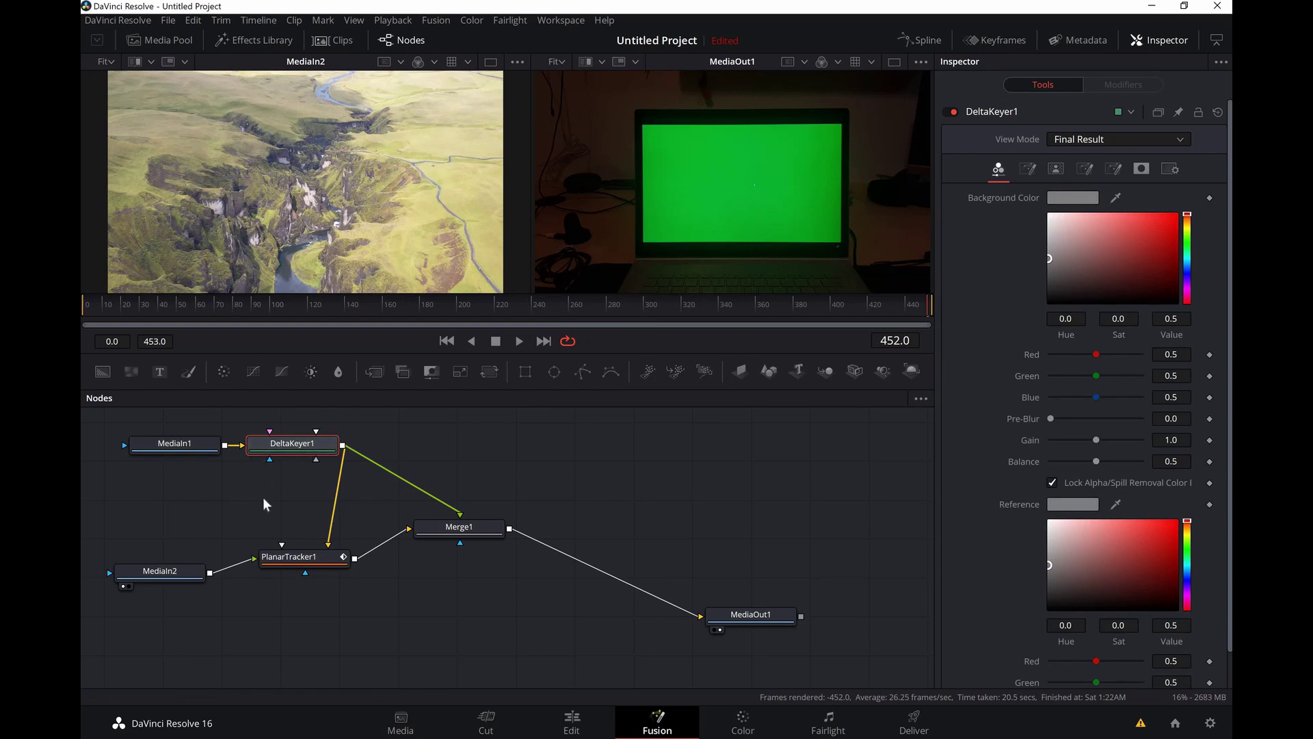
left_click_drag(290, 450, 337, 480)
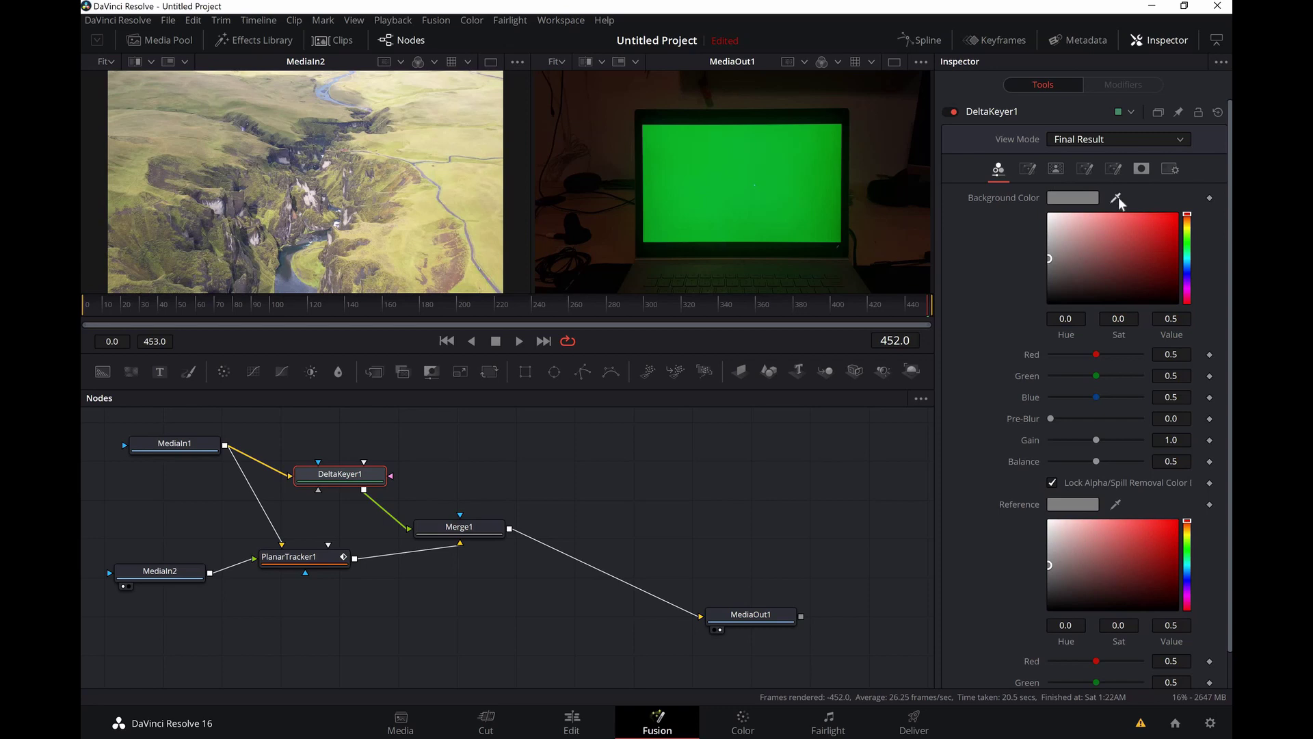
left_click_drag(1119, 197, 766, 204)
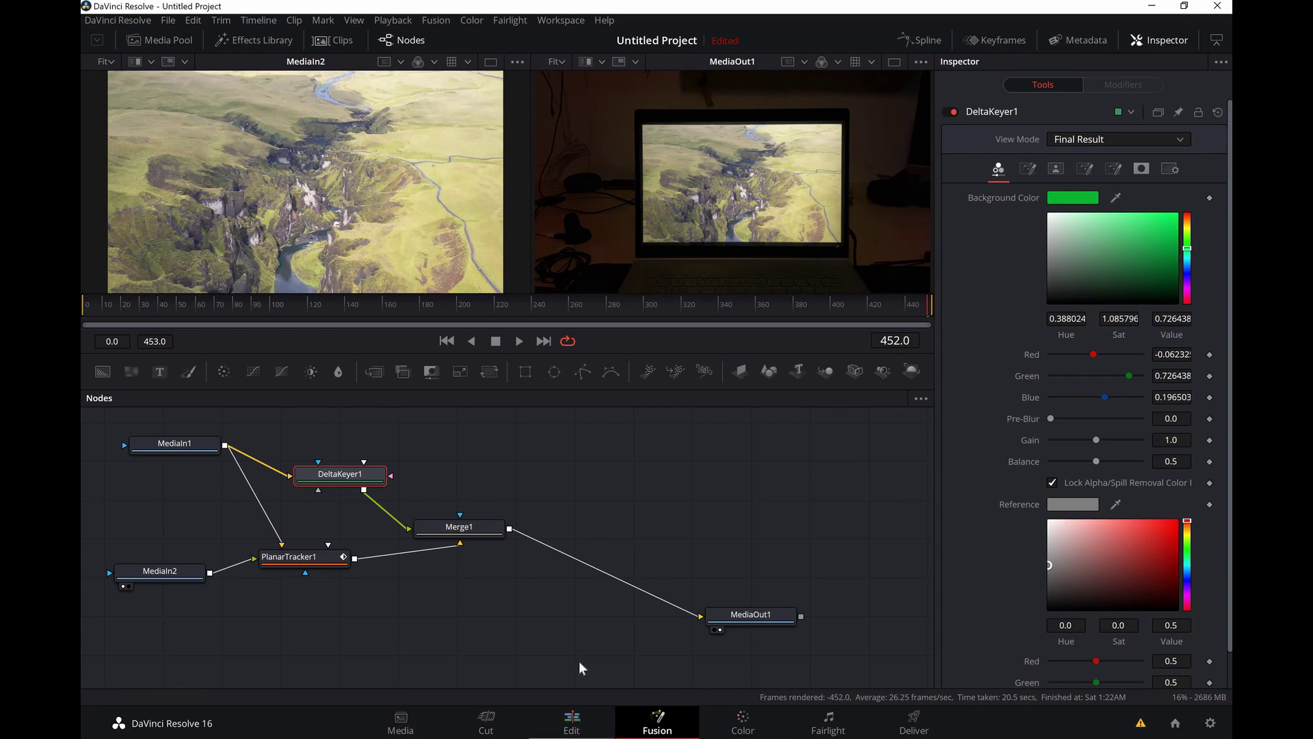
Review the keyed composite on the Edit page by scrubbing Fusion Clip 1 back to 01:00:15:15.
left_click(578, 724)
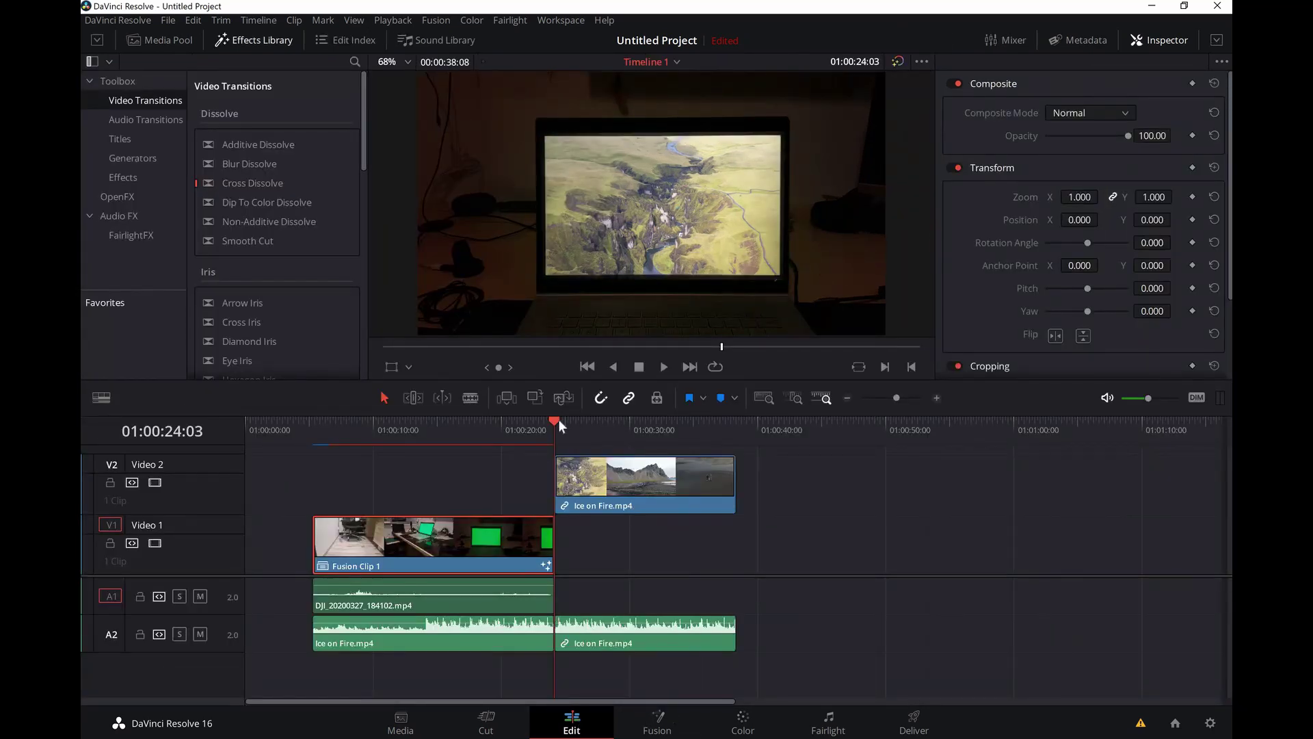
left_click_drag(555, 420, 527, 420)
left_click_drag(429, 437, 445, 468)
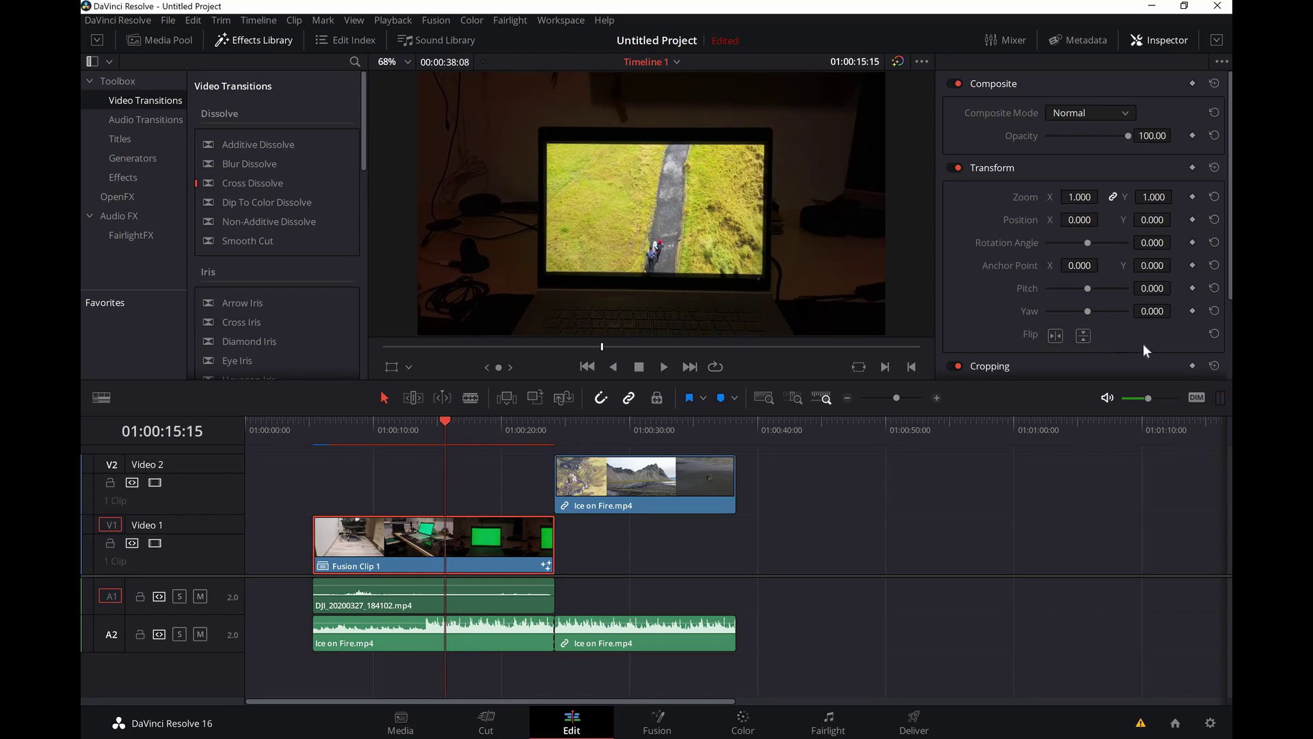
Keyframe Fusion Clip 1's zoom from 1.000 at 01:00:15:15 to 1.790 at 01:00:23:23, and add a position keyframe there.
left_click_drag(466, 424, 562, 472)
left_click(1192, 197)
scroll(646, 506, "up", 1)
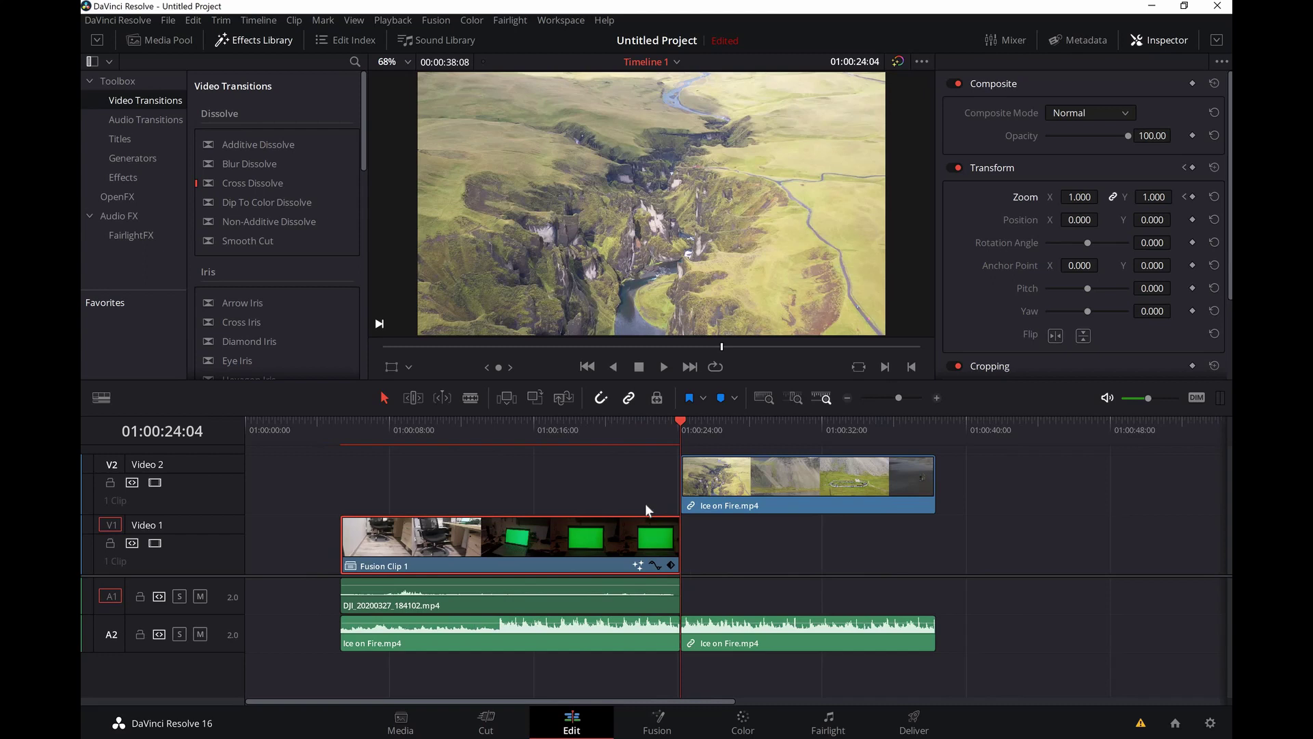
scroll(645, 505, "up", 3)
left_click(720, 420)
left_click_drag(1138, 197, 1172, 196)
left_click(1193, 220)
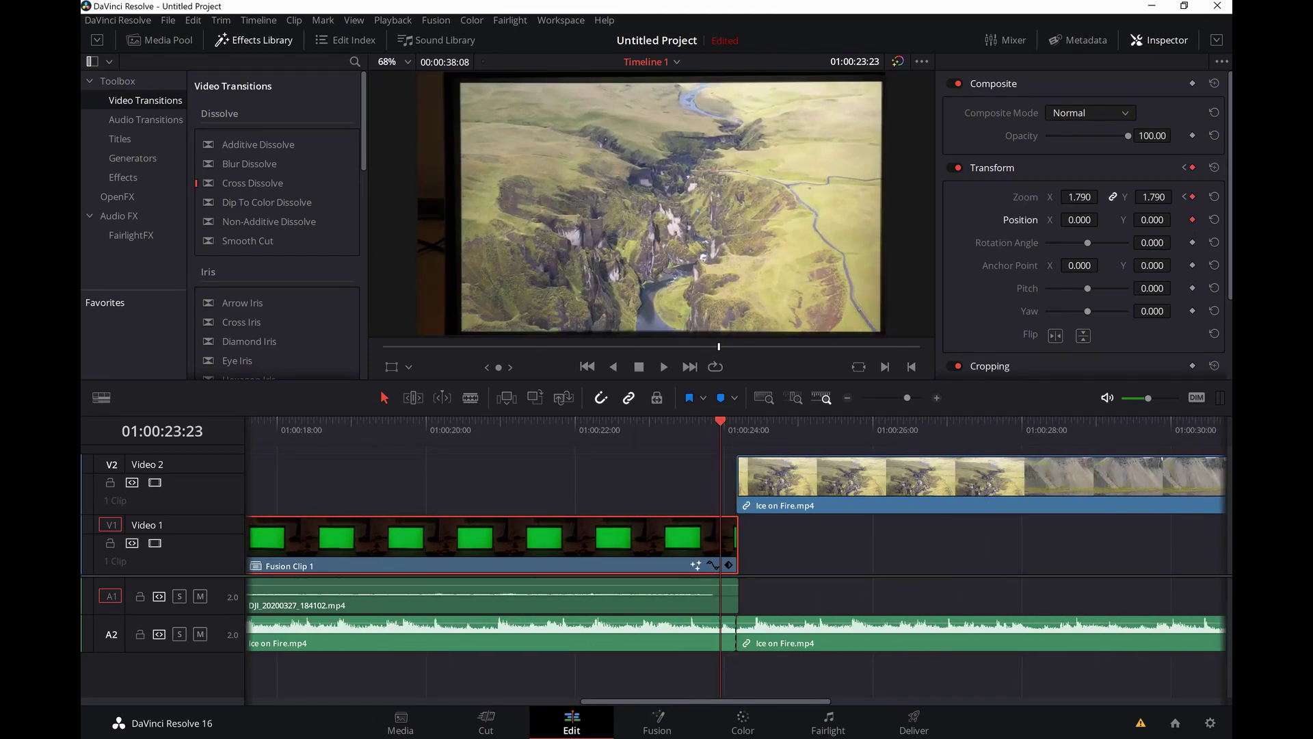
Set Fusion Clip 1's X position to -96.000, enlarge its zoom further to fill the frame, and scrub through the zoom-in.
left_click_drag(1079, 220, 1014, 220)
left_click_drag(1143, 196, 1164, 196)
left_click_drag(740, 420, 292, 424)
left_click(720, 422)
left_click(715, 419)
key("ctrl+minus")
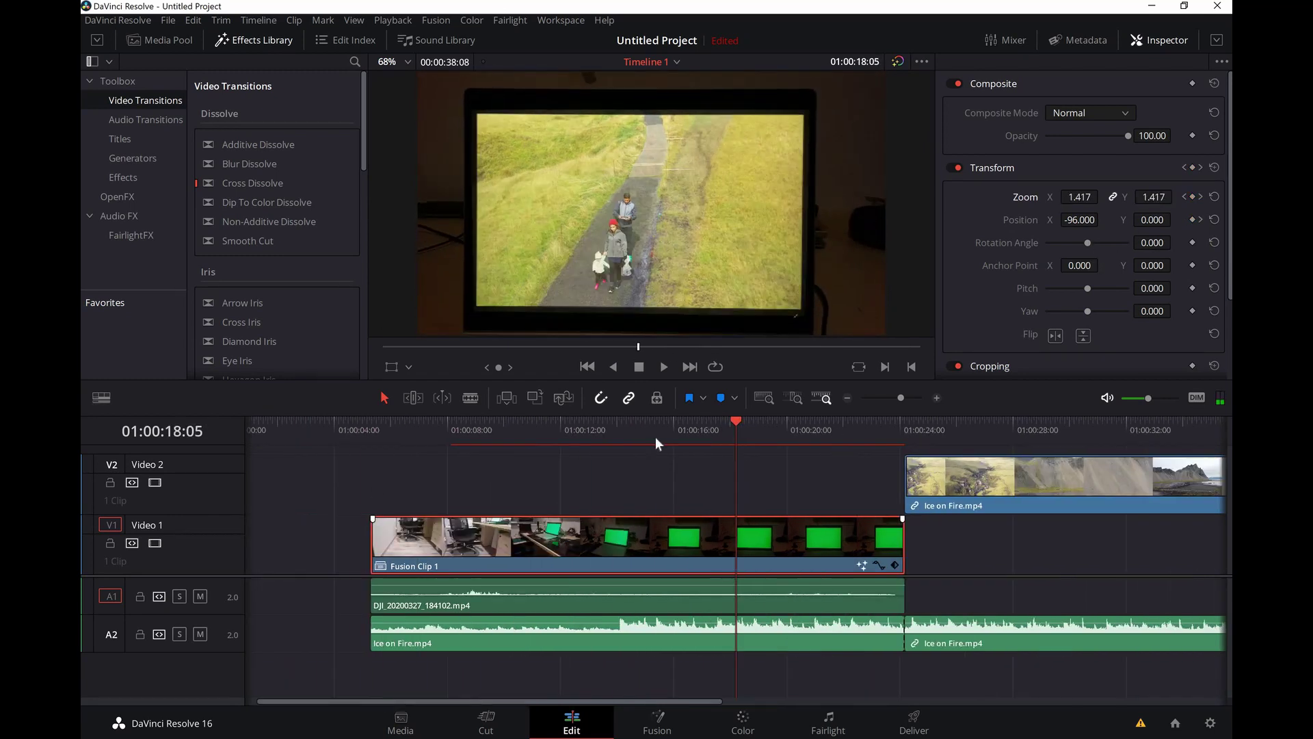
Move the Ice on Fire clip down to Video 1 after Fusion Clip 1 and add a Smooth Cut transition at the edit.
left_click_drag(655, 437, 904, 428)
left_click_drag(952, 483, 956, 537)
left_click_drag(284, 240, 896, 549)
Shorten the Smooth Cut transition at the end of Fusion Clip 1 and scrub across it.
left_click_drag(890, 417, 780, 425)
scroll(958, 589, "up", 3)
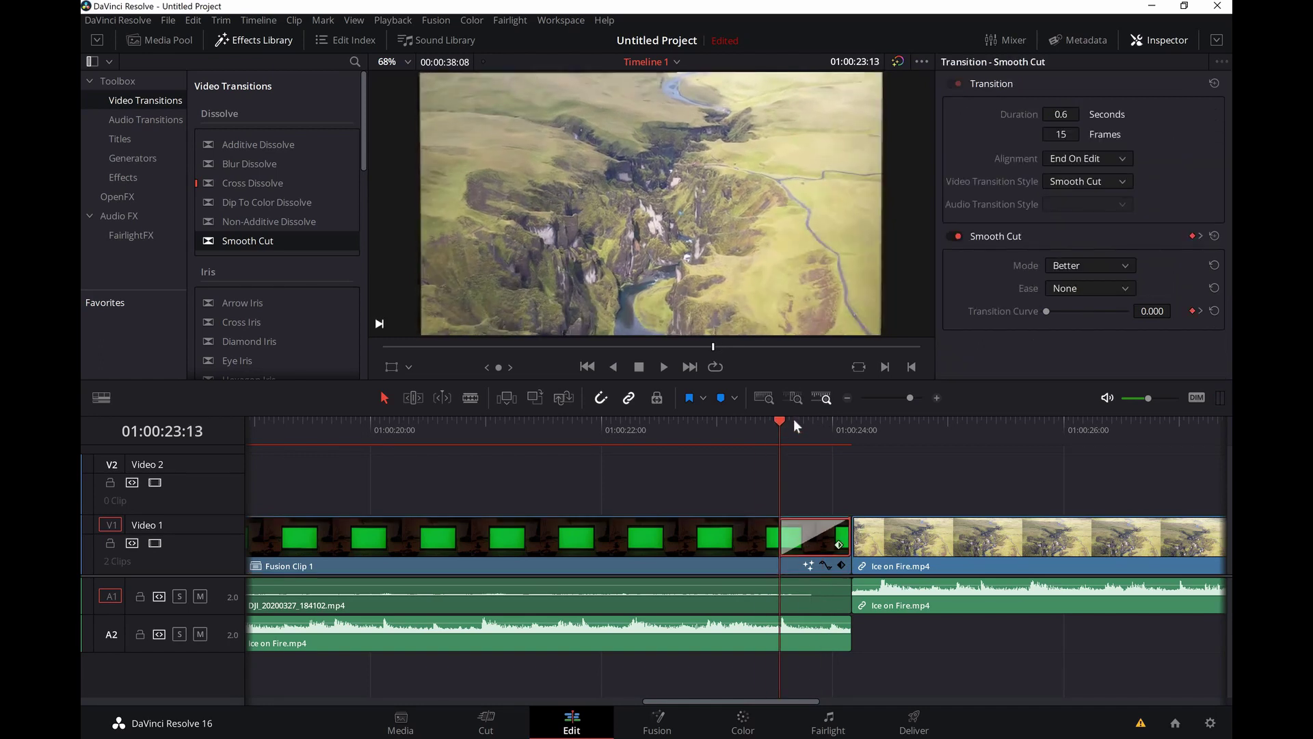
mouse_move(795, 420)
left_mouse_down()
mouse_move(838, 425)
mouse_move(780, 425)
left_mouse_up()
left_click_drag(781, 537, 805, 537)
left_click_drag(805, 425, 770, 431)
left_click(860, 499)
scroll(642, 634, "down", 1)
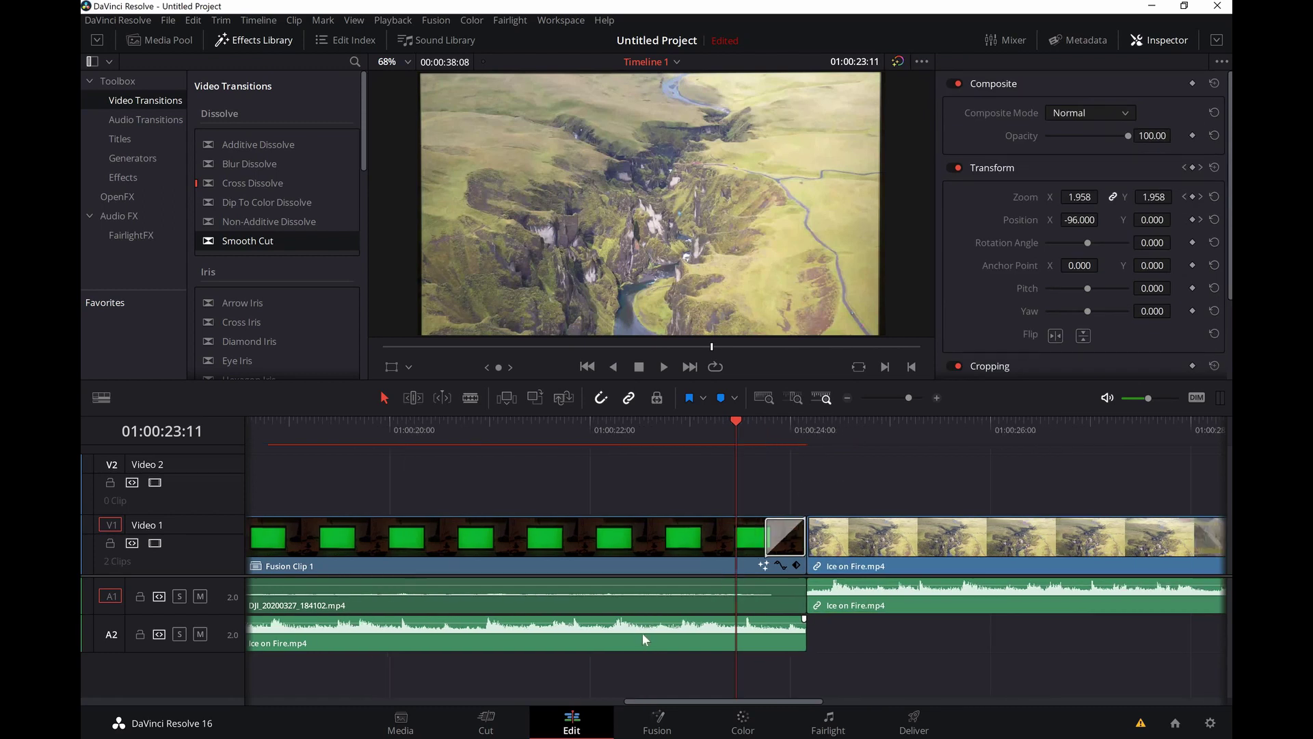
Open the Deliver page and set the render range's out point at 01:00:28:20.
scroll(642, 633, "down", 5)
left_click_drag(439, 420, 314, 420)
left_click(920, 730)
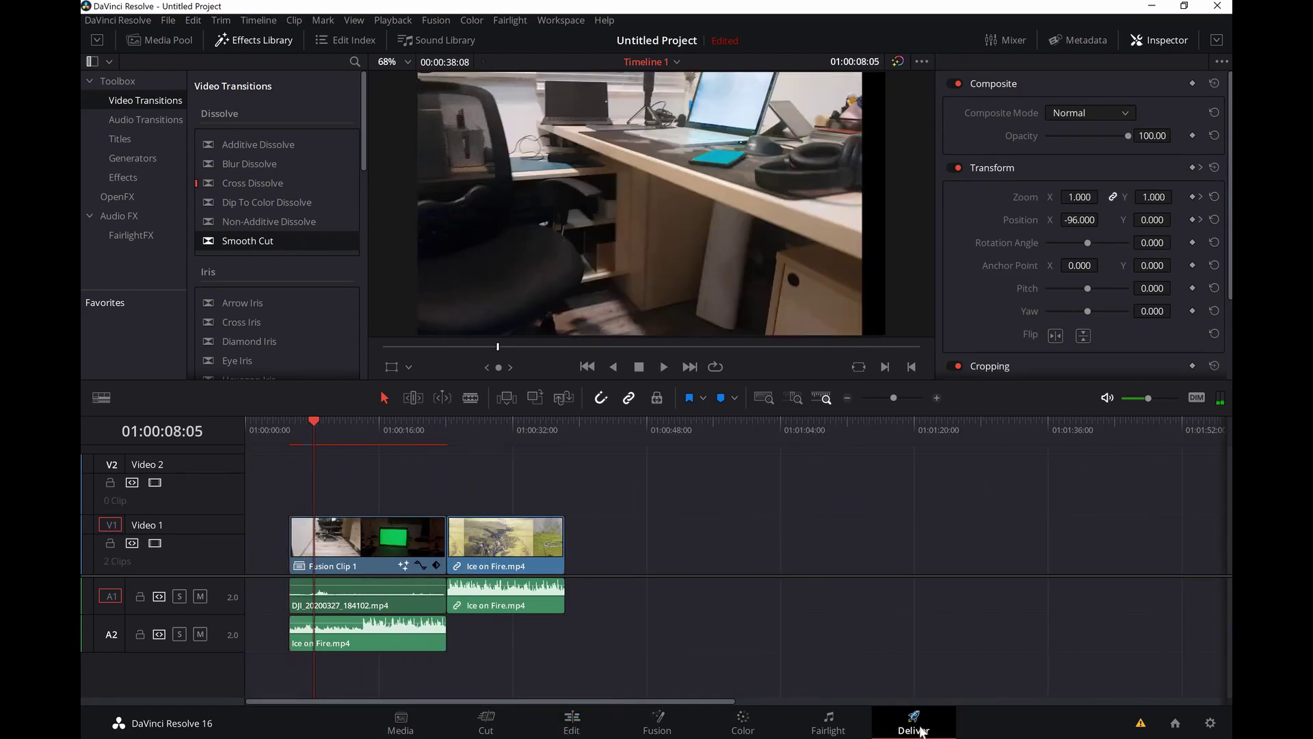
left_click_drag(386, 515, 739, 532)
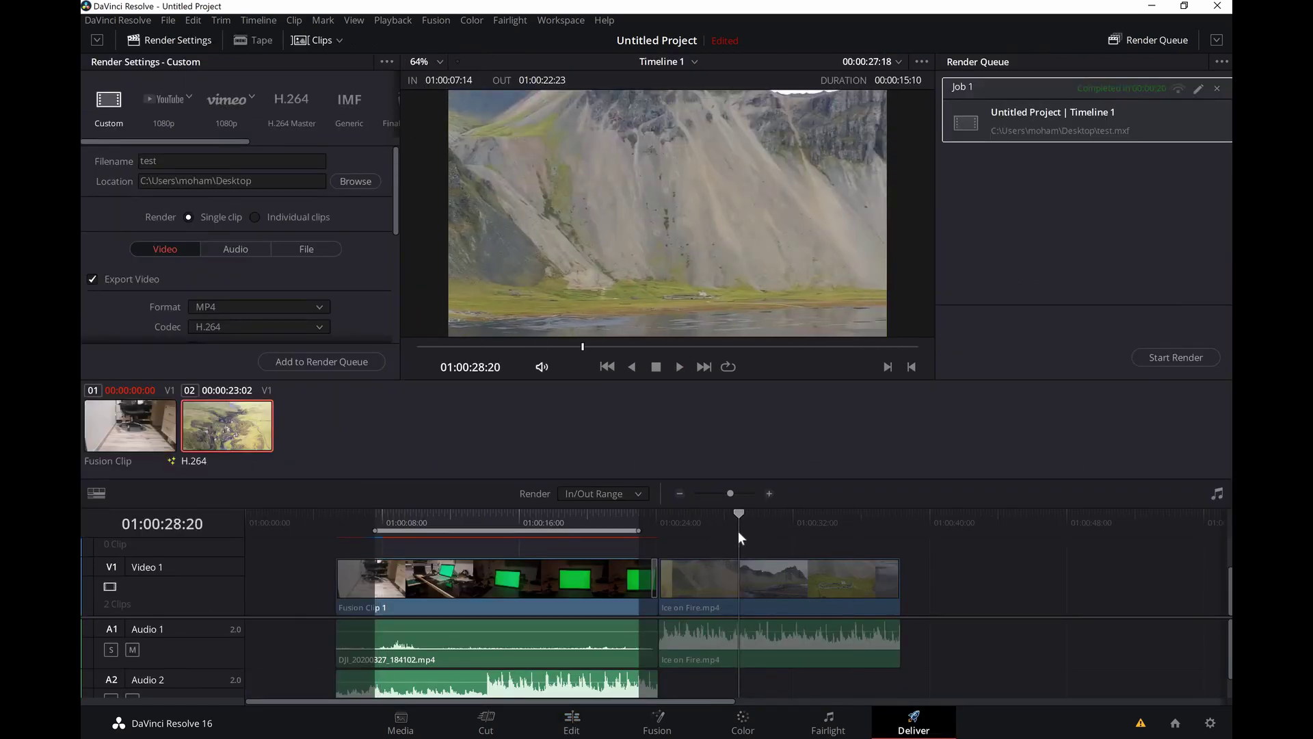
key("o")
Name the output file Testing Green Screen Tracking, add it to the render queue, and start the render.
double_click(149, 161)
type("Testing Green Screen Tracking")
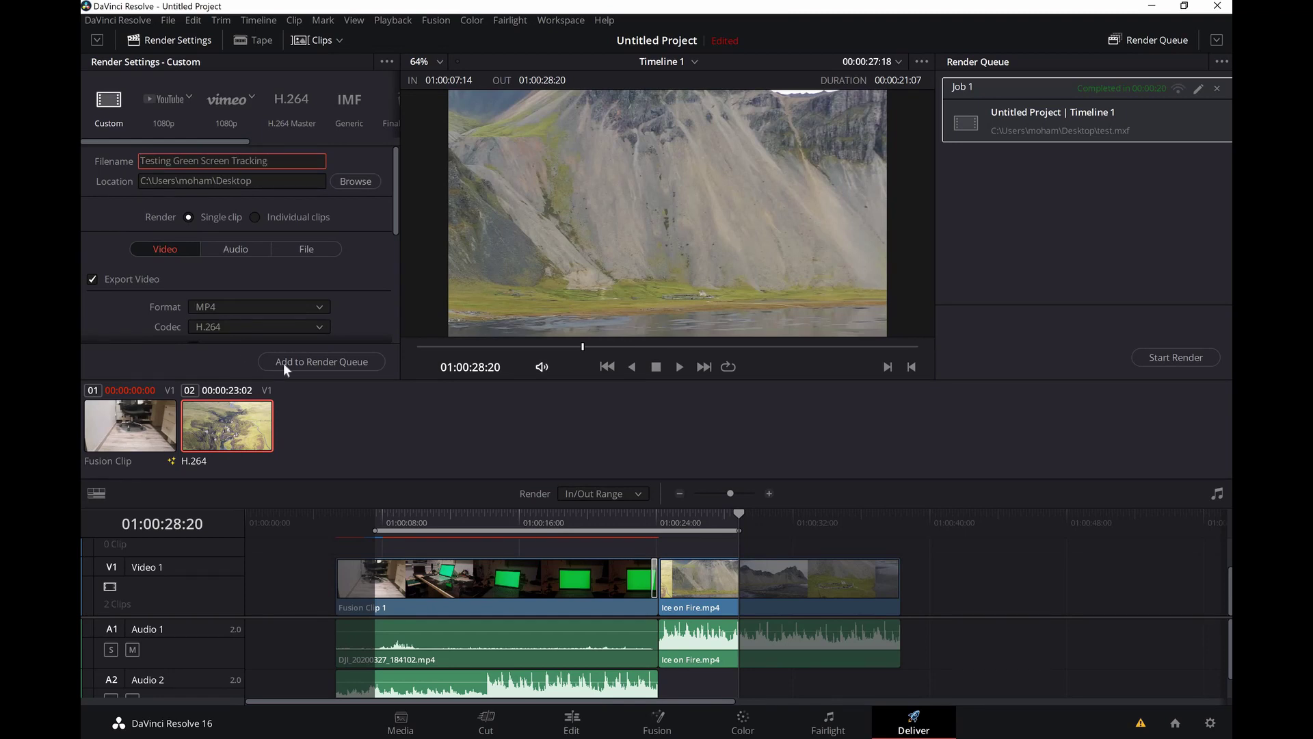
left_click(286, 366)
left_click(1182, 357)
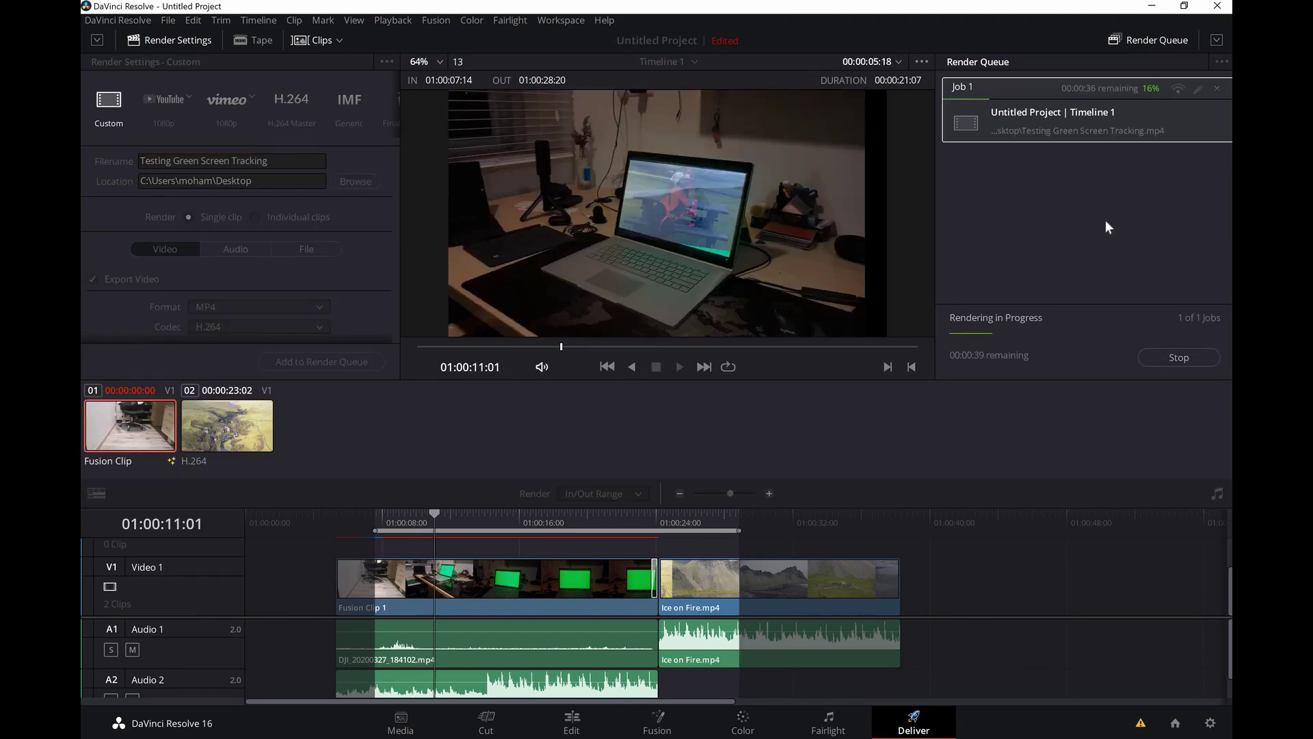